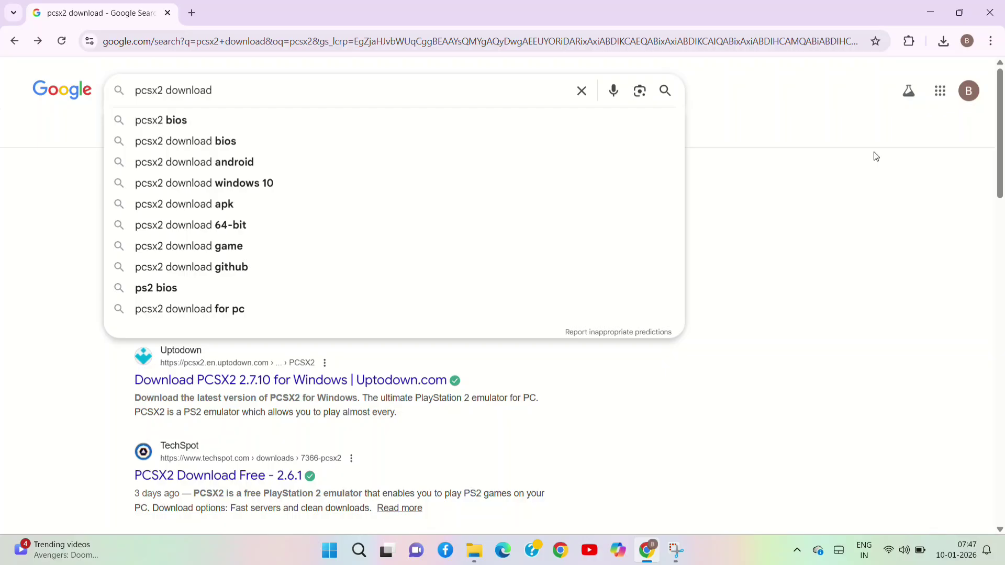
- Dismiss the search suggestions to reveal the 'pcsx2 download' results
{"action": "left_click", "coordinate": [876, 156]}
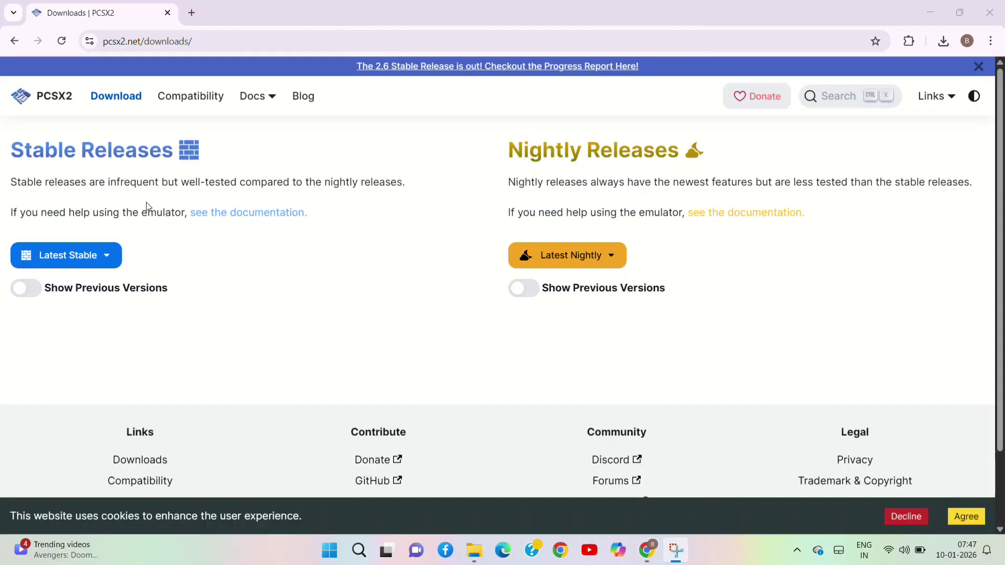
- Download the latest stable v2.6.1 Windows installer and select it in the D:\games\pcsx2 folder
{"action": "left_click", "coordinate": [97, 262]}
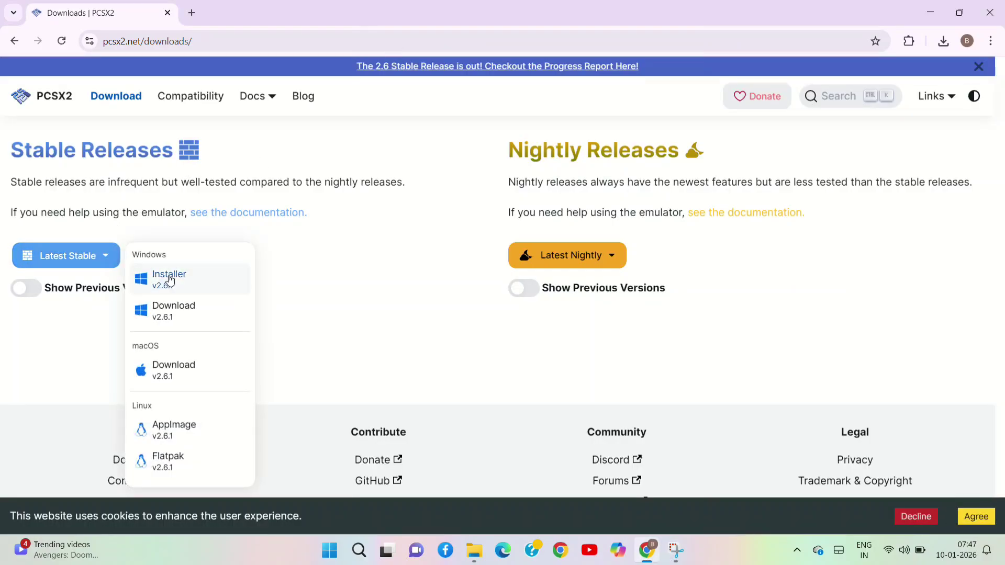
{"action": "left_click", "coordinate": [186, 288]}
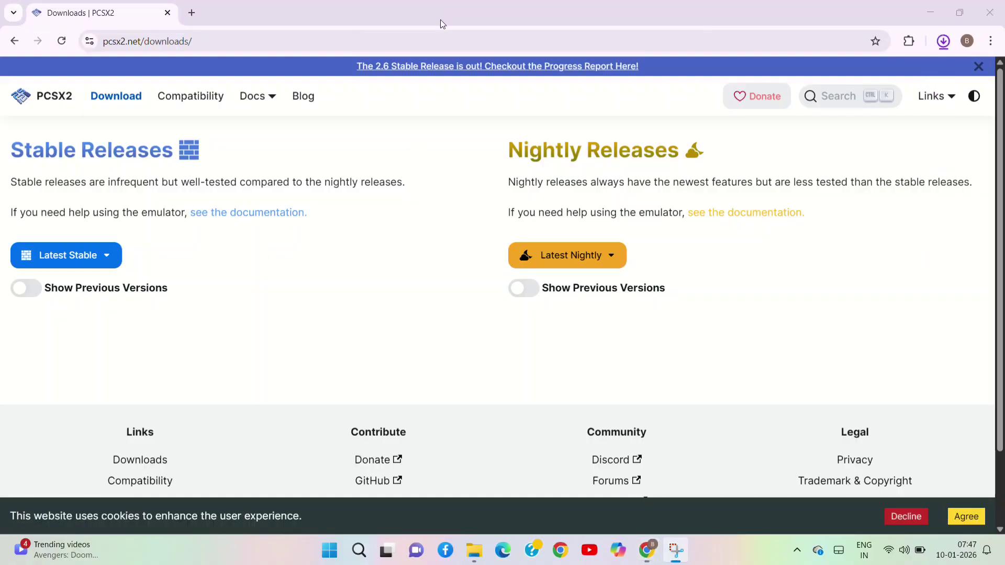
{"action": "key", "text": "alt+Tab"}
{"action": "left_click", "coordinate": [241, 165]}
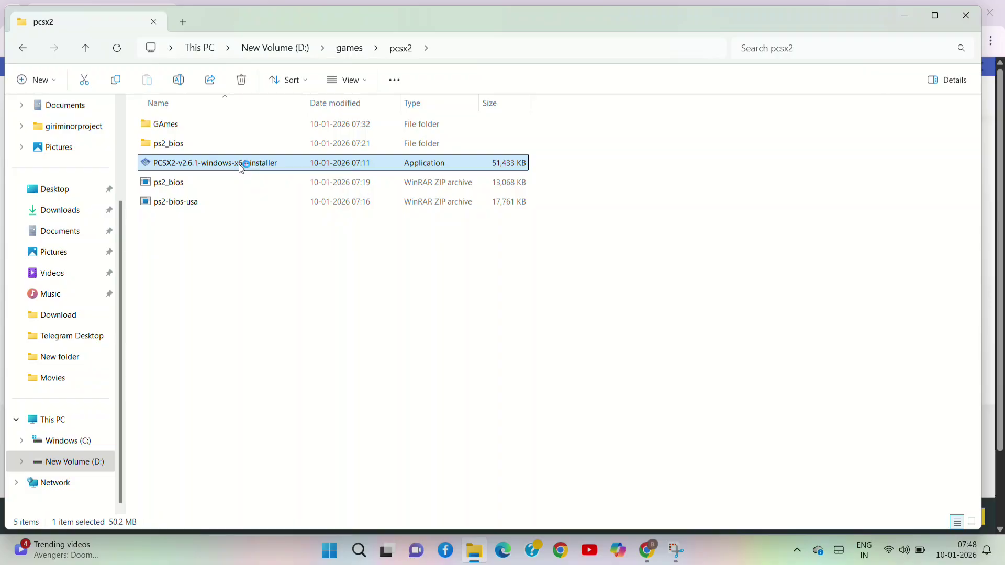
- Run PCSX2-v2.6.1-windows-x64-installer, allowing it past the unverified publisher warning
{"action": "double_click", "coordinate": [240, 165]}
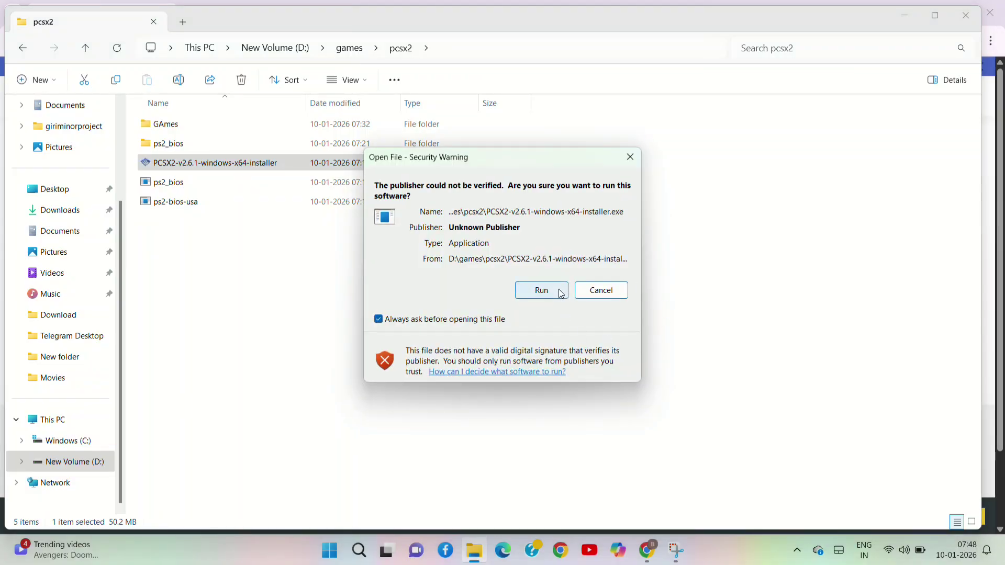
{"action": "left_click", "coordinate": [541, 290]}
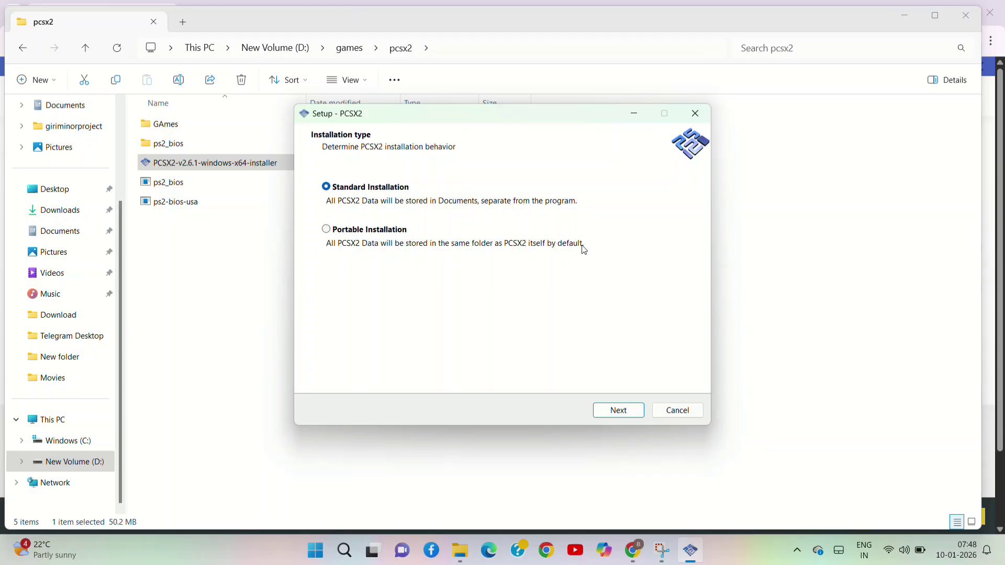
- Install PCSX2 (Standard) to C:\Program Files\PCSX2 with a desktop shortcut, launching it afterwards
{"action": "left_click", "coordinate": [619, 412]}
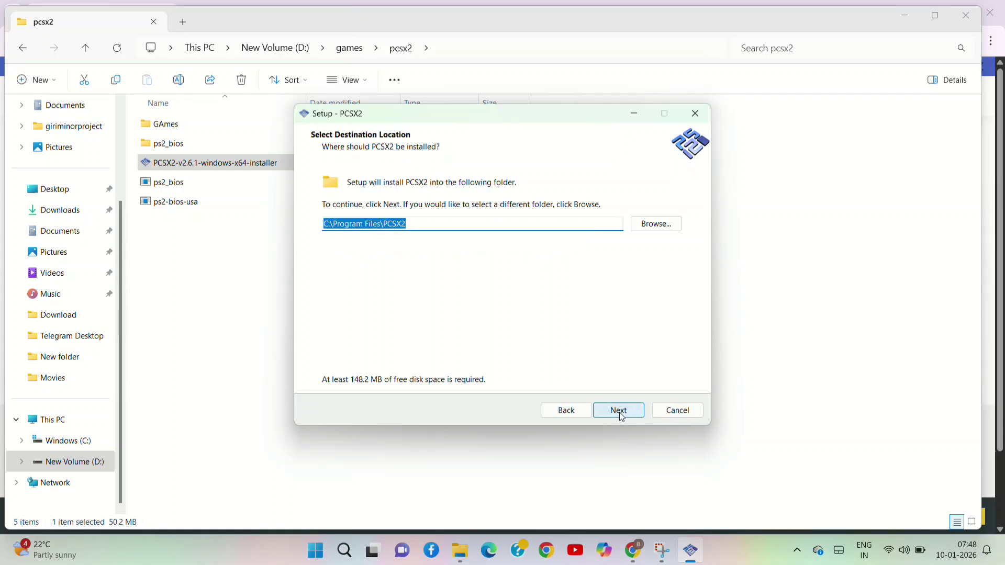
{"action": "left_click", "coordinate": [675, 225]}
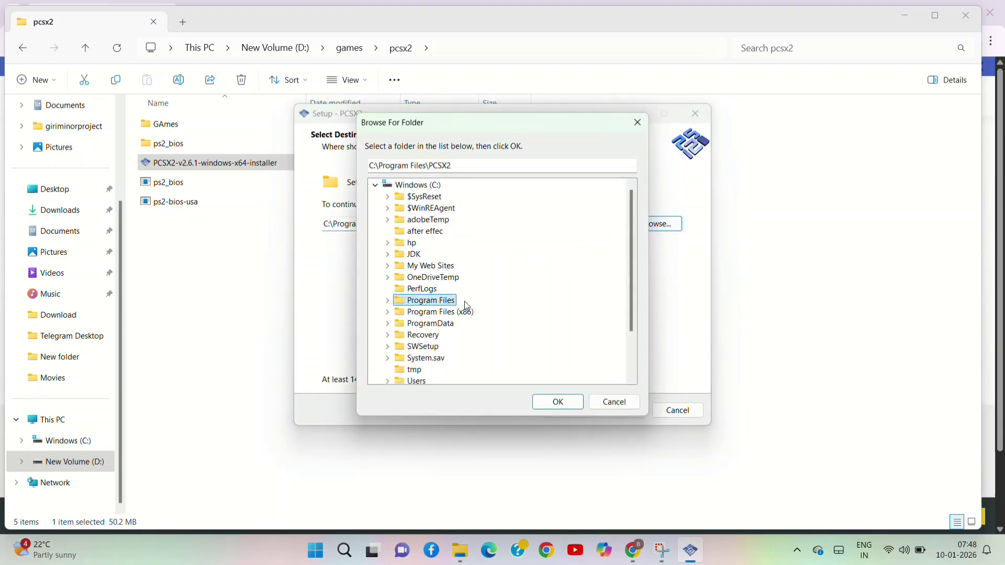
{"action": "left_click", "coordinate": [572, 407]}
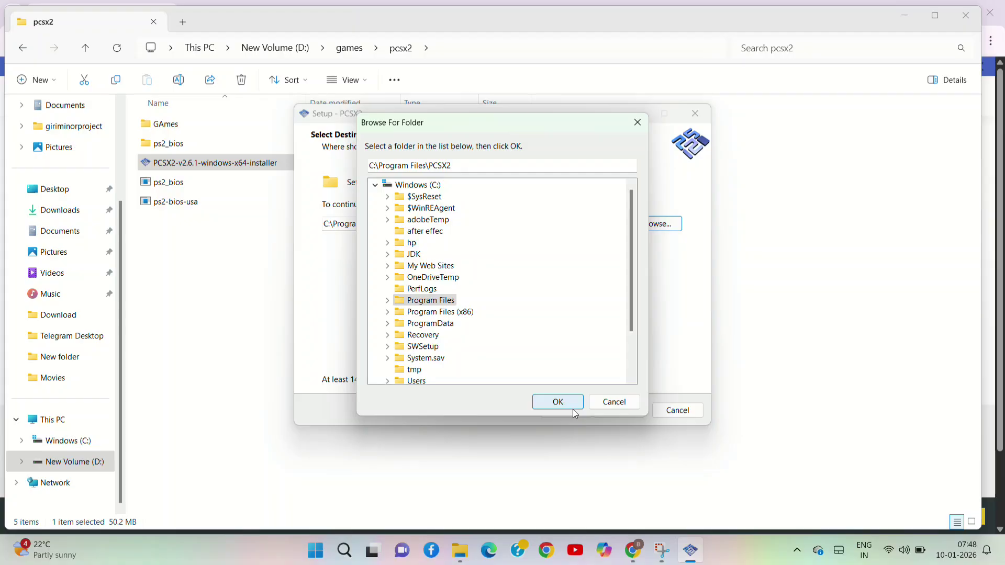
{"action": "left_click", "coordinate": [603, 412]}
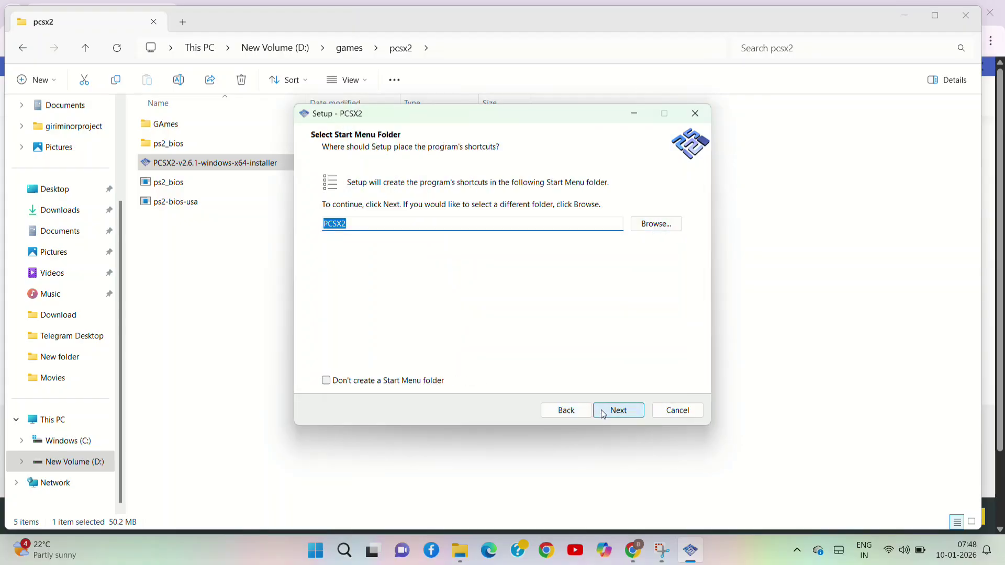
{"action": "left_click", "coordinate": [603, 412]}
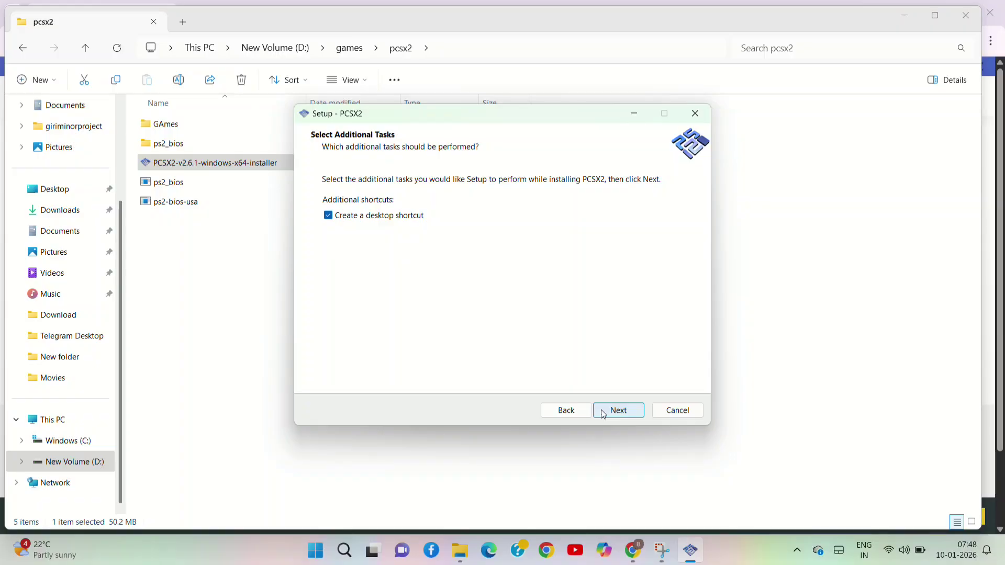
{"action": "left_click", "coordinate": [604, 412]}
{"action": "left_click", "coordinate": [603, 413]}
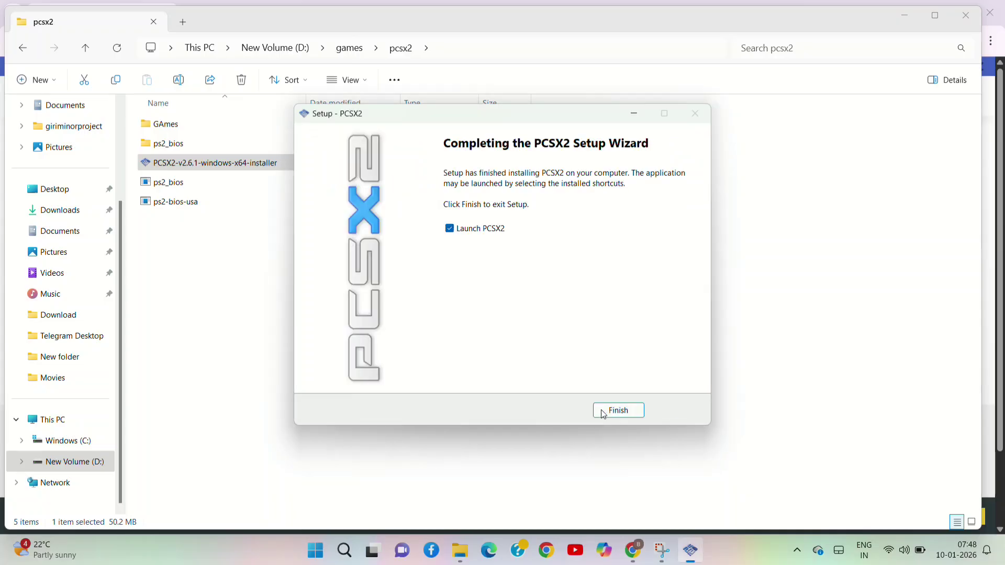
{"action": "left_click", "coordinate": [618, 411]}
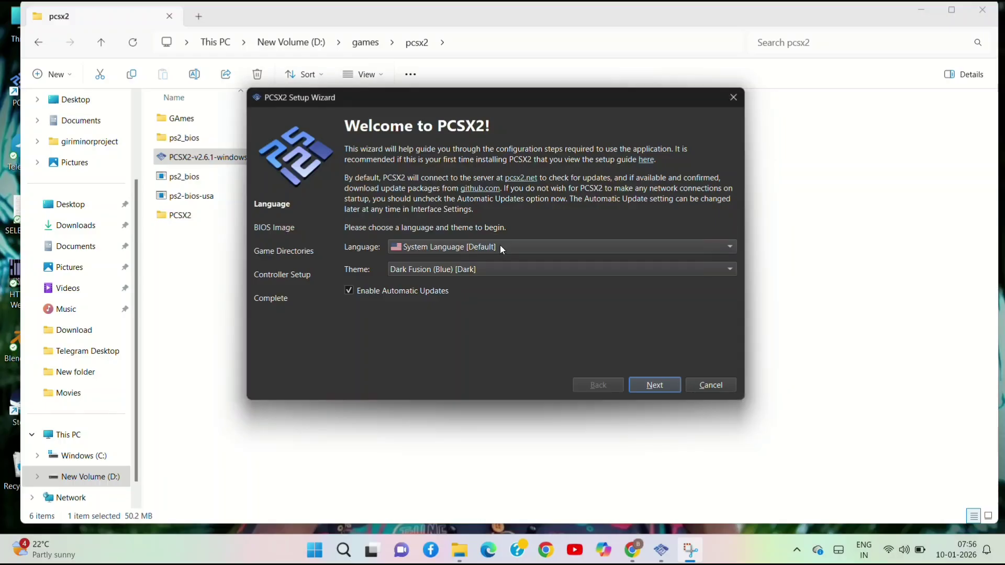
- Keep English (en) as the wizard language and continue to the BIOS Image page
{"action": "left_click", "coordinate": [500, 246]}
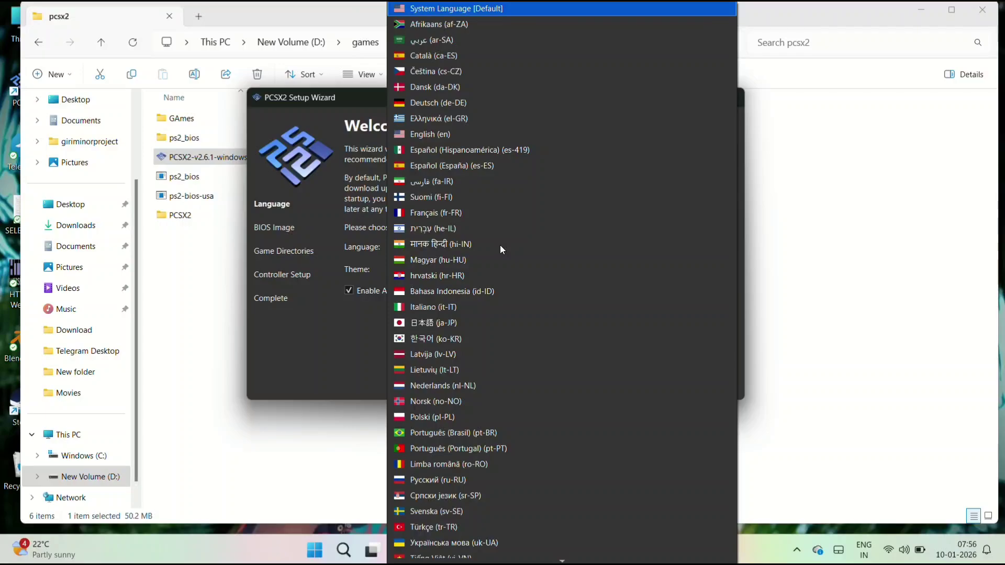
{"action": "left_click", "coordinate": [491, 139]}
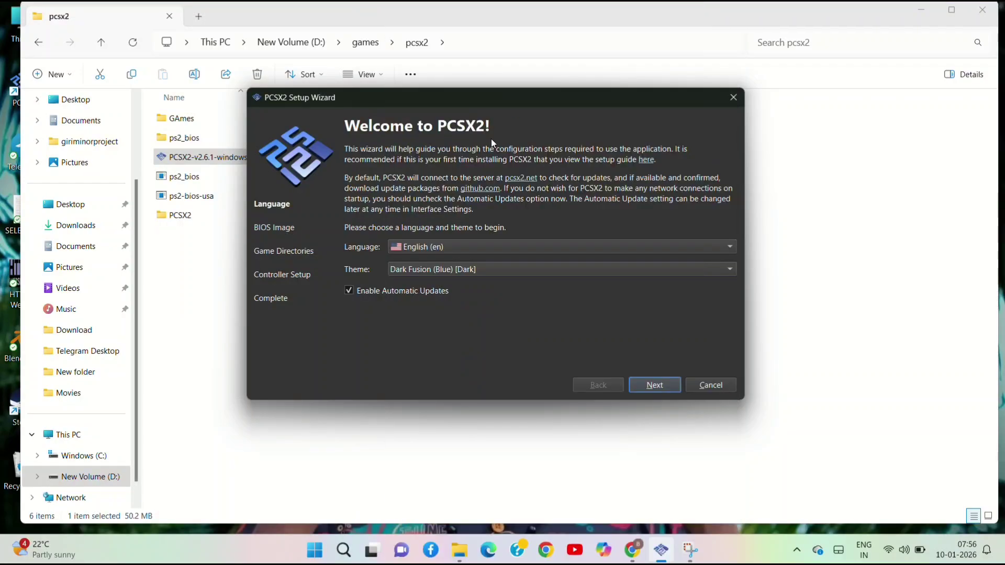
{"action": "left_click", "coordinate": [660, 385]}
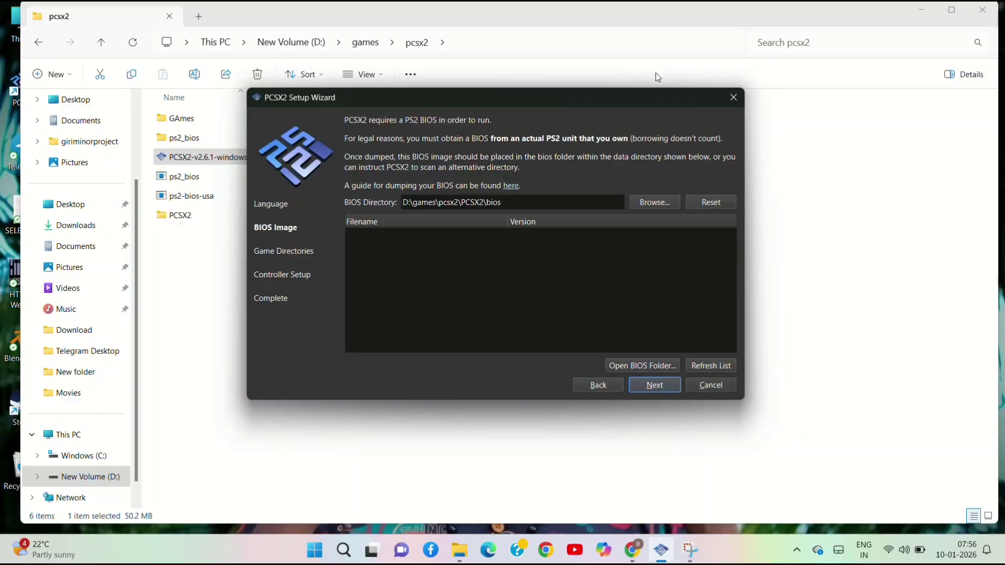
- Copy all 14 files from ps2_bios into PCSX2's bios folder via Open BIOS Folder
{"action": "left_click", "coordinate": [799, 150]}
{"action": "double_click", "coordinate": [336, 139]}
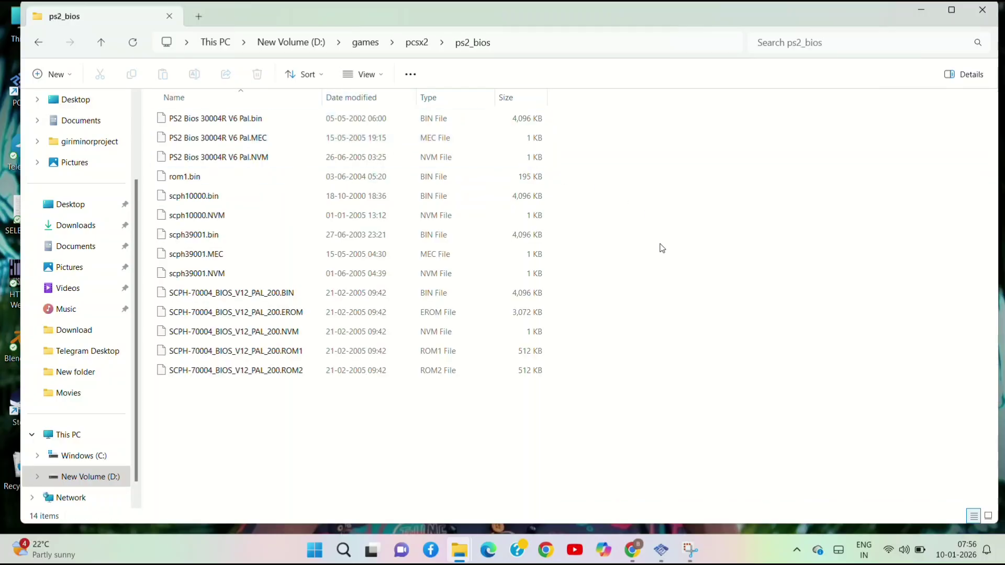
{"action": "key", "text": "ctrl+a"}
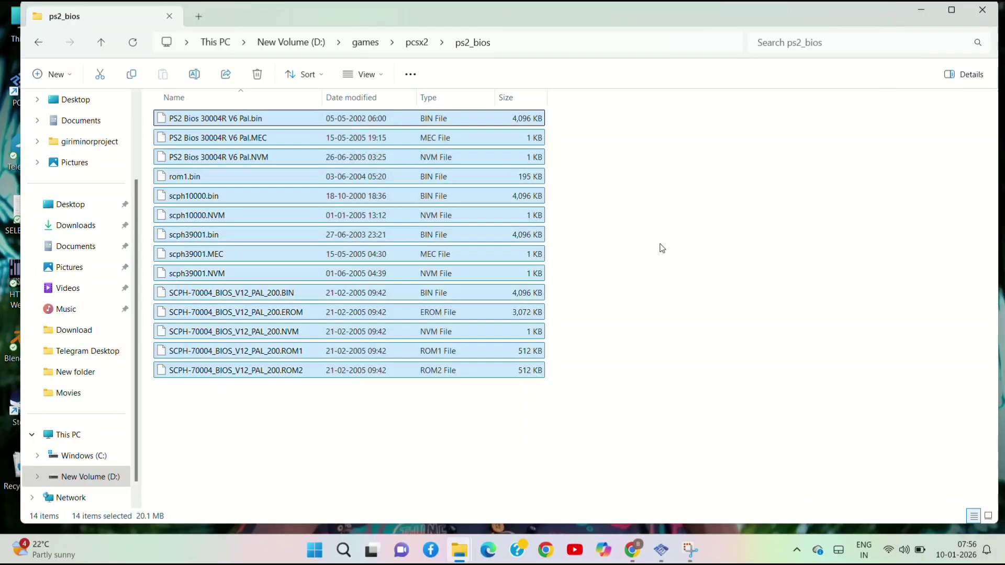
{"action": "key", "text": "ctrl+c"}
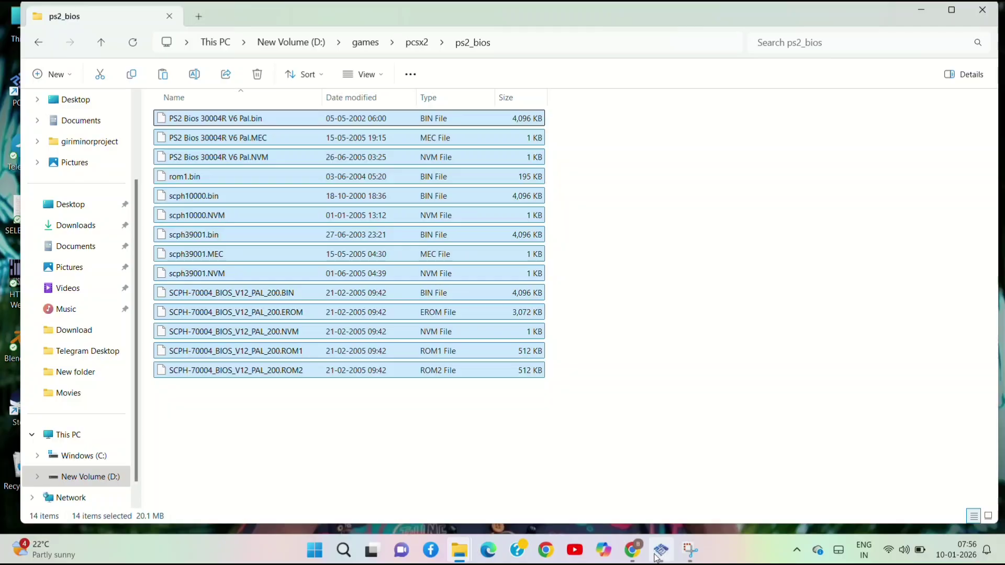
{"action": "left_click", "coordinate": [656, 555]}
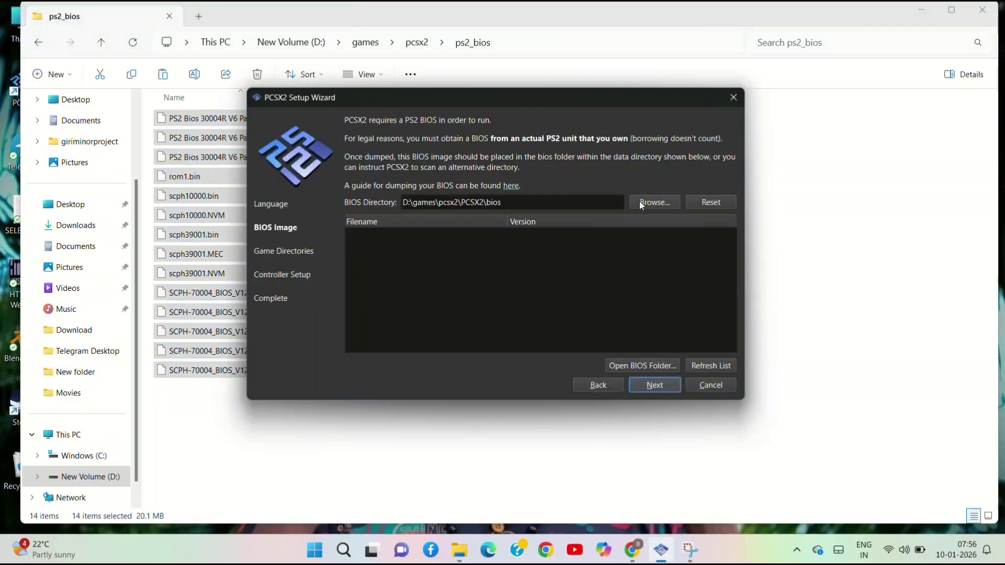
{"action": "left_click", "coordinate": [650, 366]}
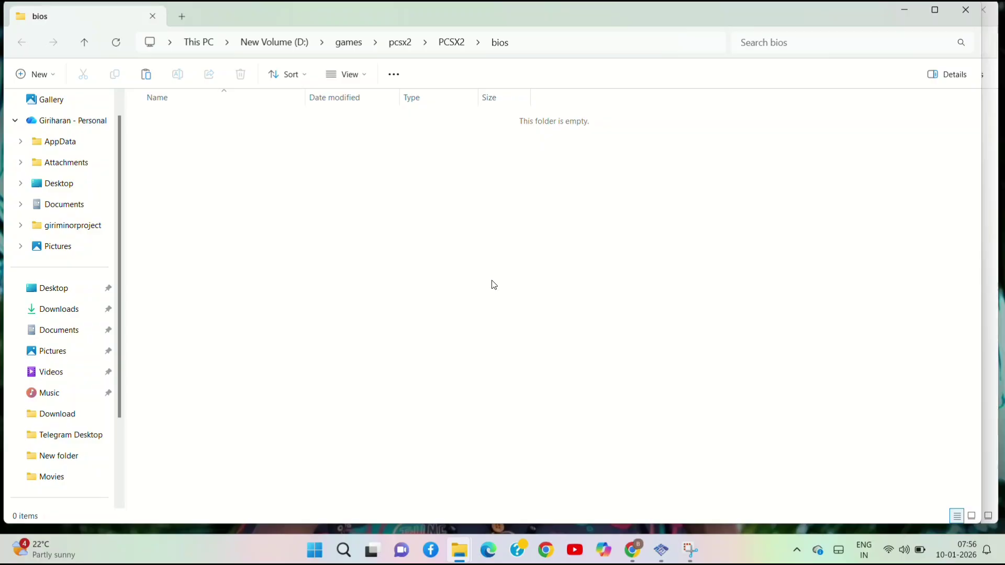
{"action": "key", "text": "ctrl+v"}
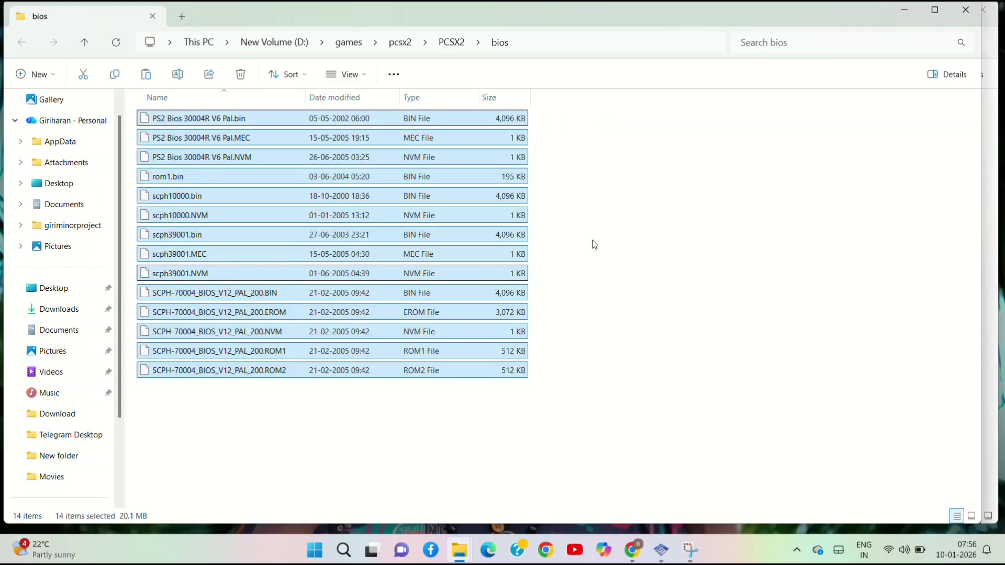
{"action": "left_click", "coordinate": [767, 259]}
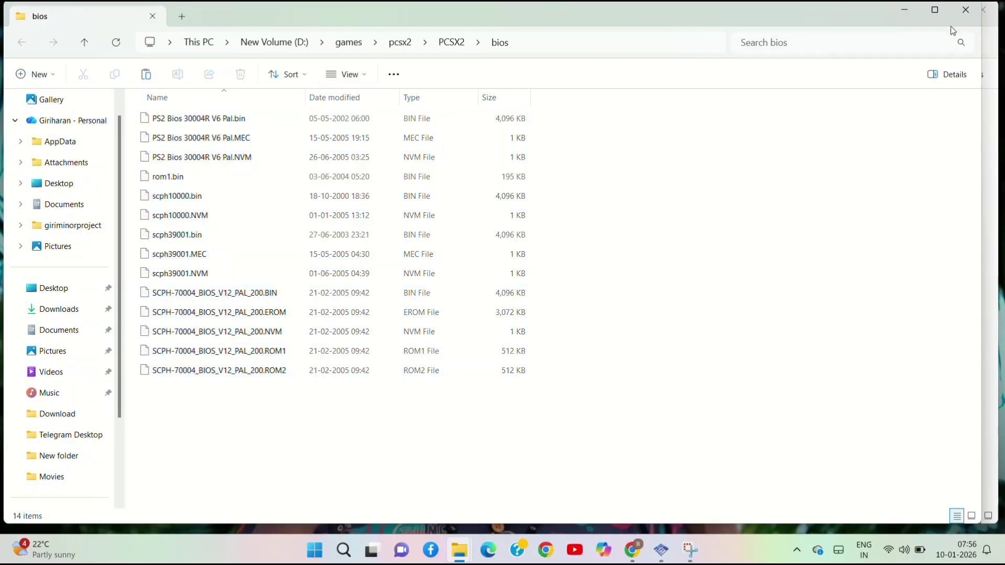
{"action": "left_click", "coordinate": [965, 10]}
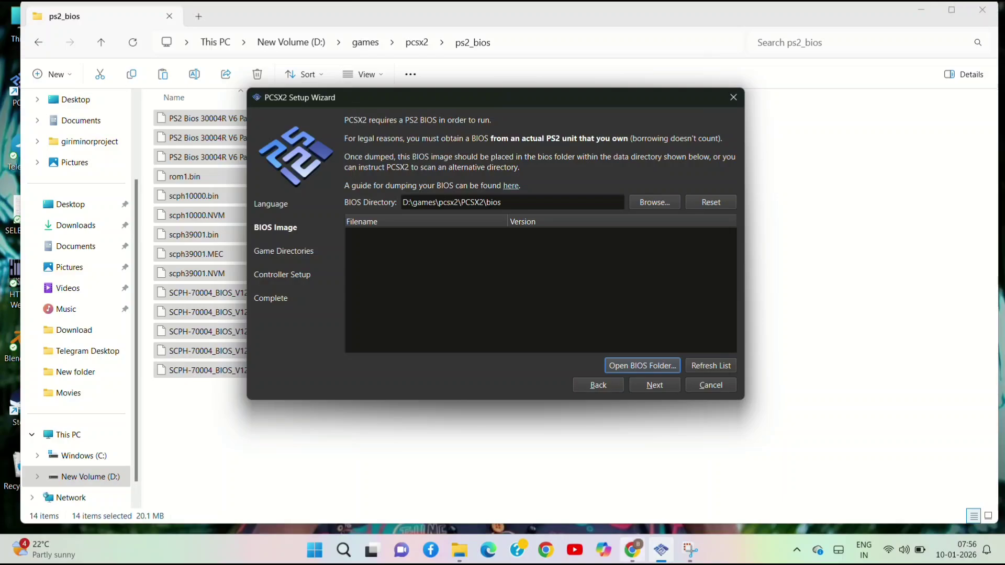
- Rescan, choose SCPH-70004_BIOS_V12_PAL_200.BIN (Europe v02.00), and continue to Game Directories
{"action": "left_click", "coordinate": [704, 362]}
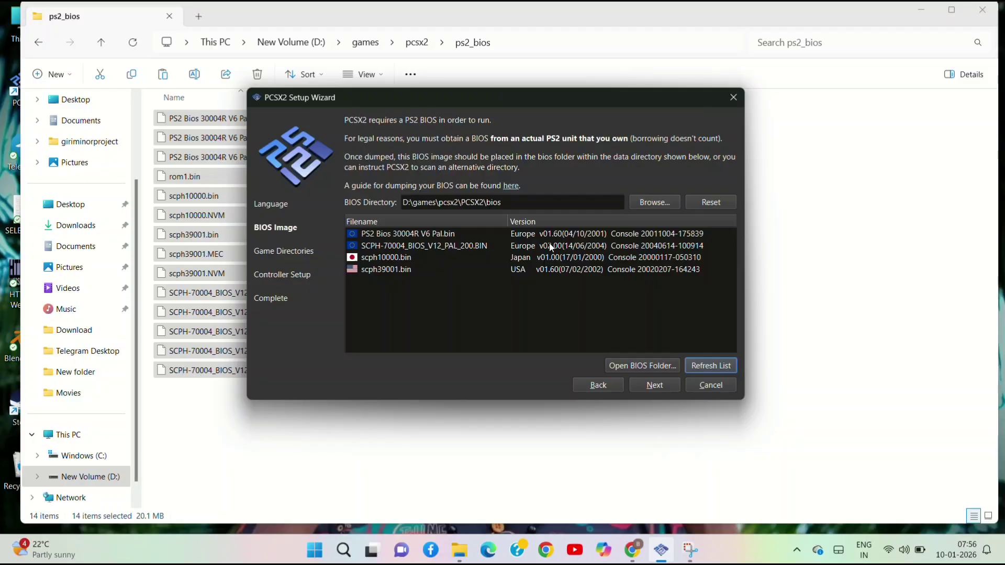
{"action": "left_click", "coordinate": [489, 245]}
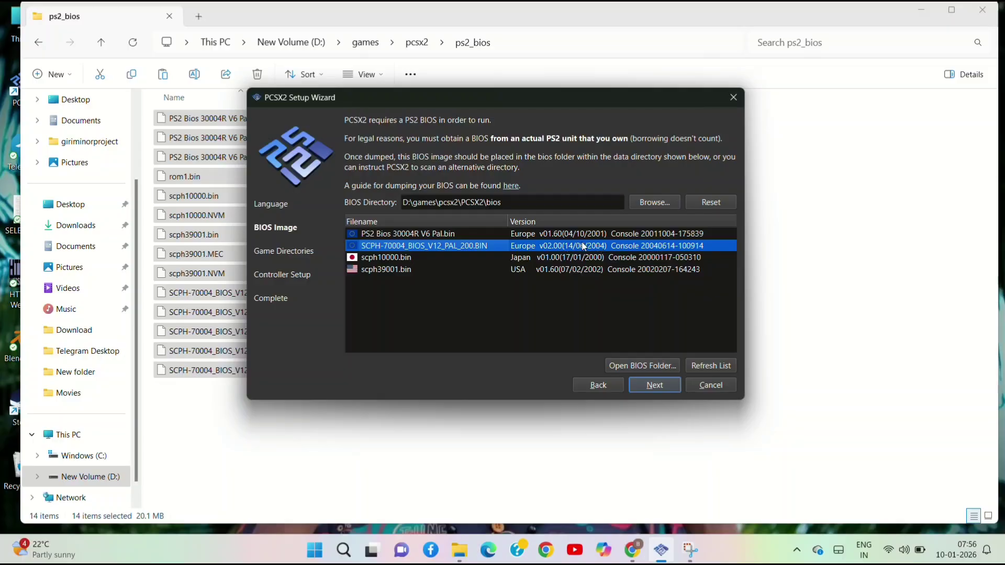
{"action": "left_click", "coordinate": [651, 385]}
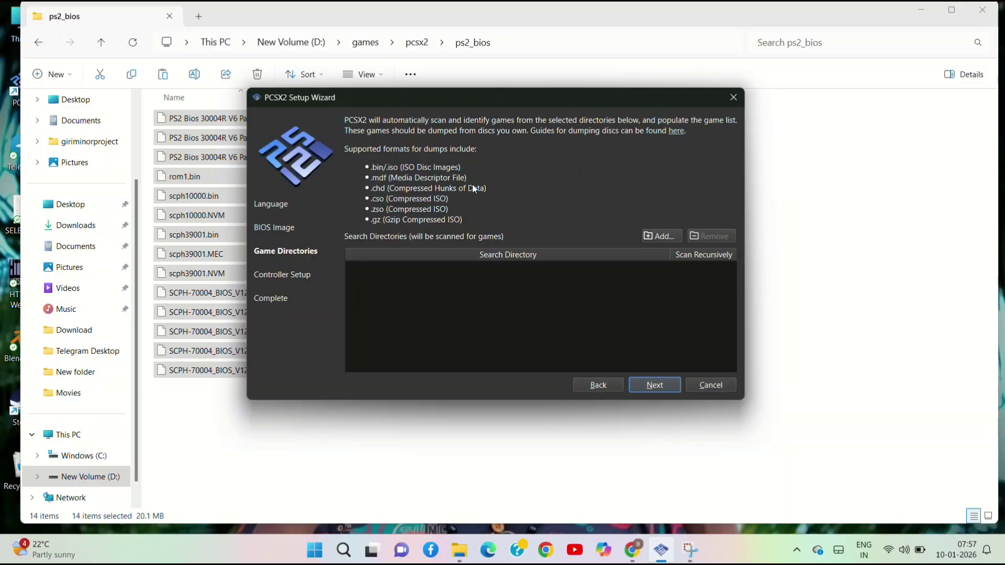
- Check the contents of the D:\games\pcsx2\GAmes folder in File Explorer
{"action": "left_click", "coordinate": [38, 43]}
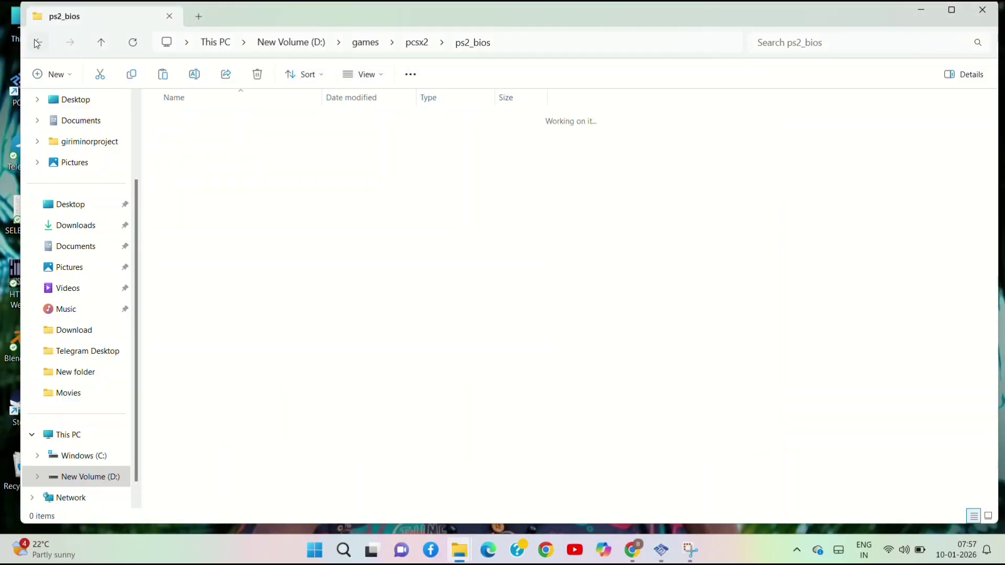
{"action": "double_click", "coordinate": [195, 117]}
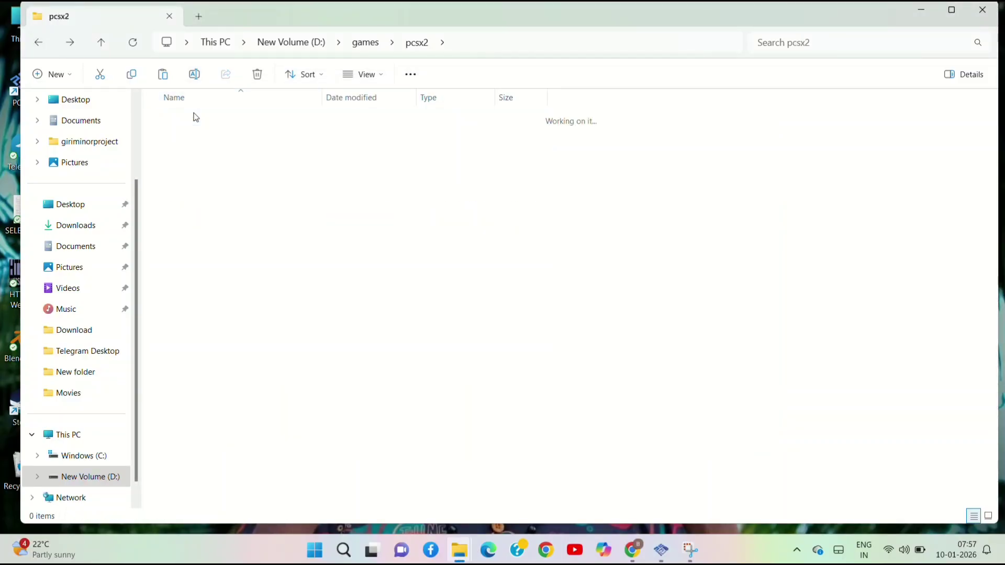
{"action": "left_click", "coordinate": [661, 548]}
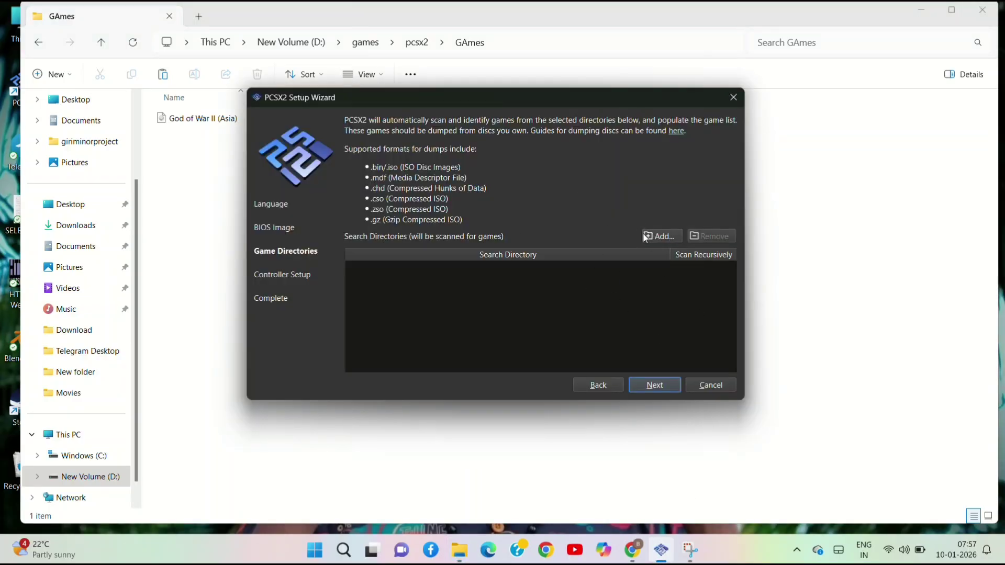
- Add D:\games\pcsx2\GAmes as a game search directory with recursive scanning
{"action": "left_click", "coordinate": [661, 236]}
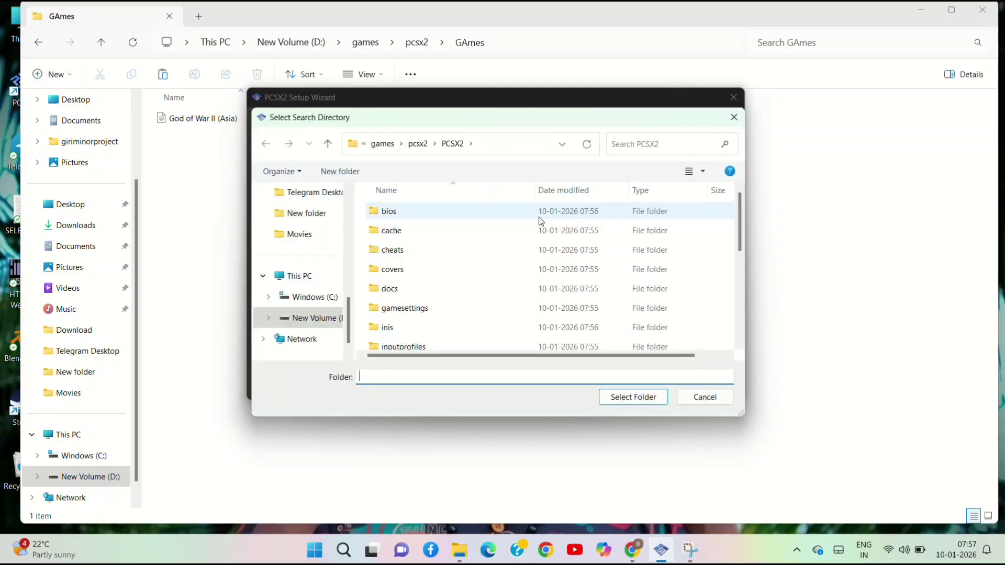
{"action": "left_click", "coordinate": [327, 143]}
{"action": "left_click", "coordinate": [451, 211]}
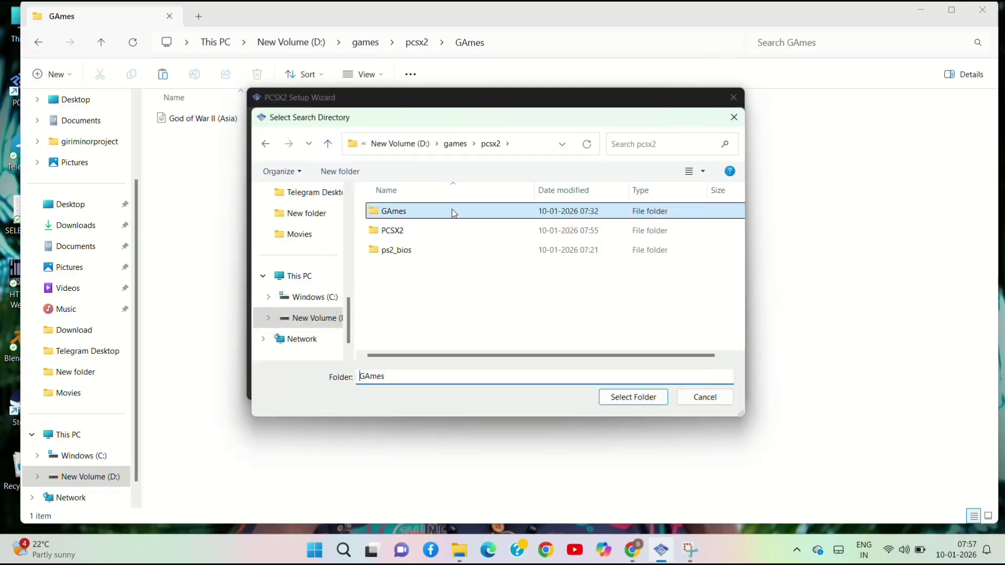
{"action": "left_click", "coordinate": [633, 397]}
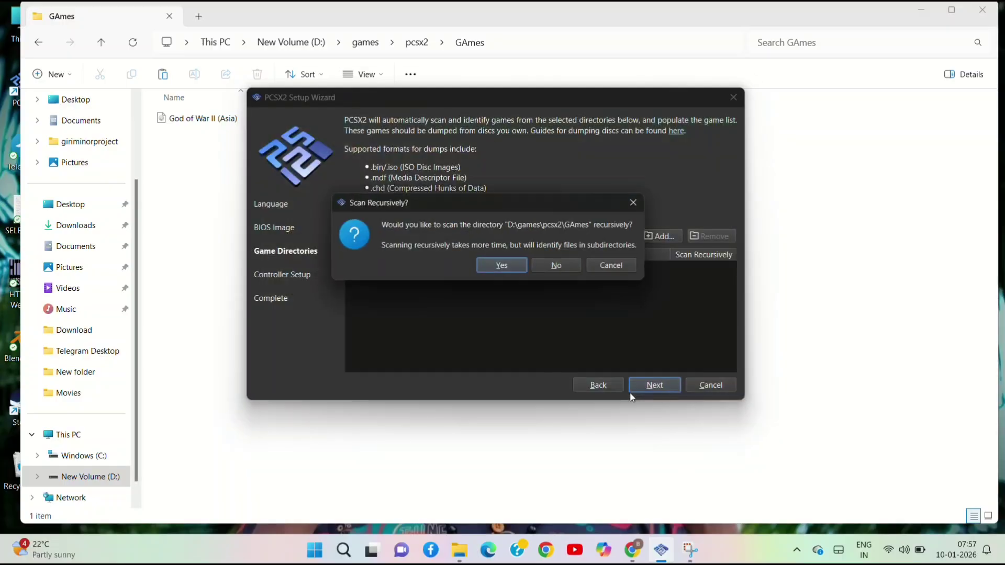
{"action": "left_click", "coordinate": [507, 263]}
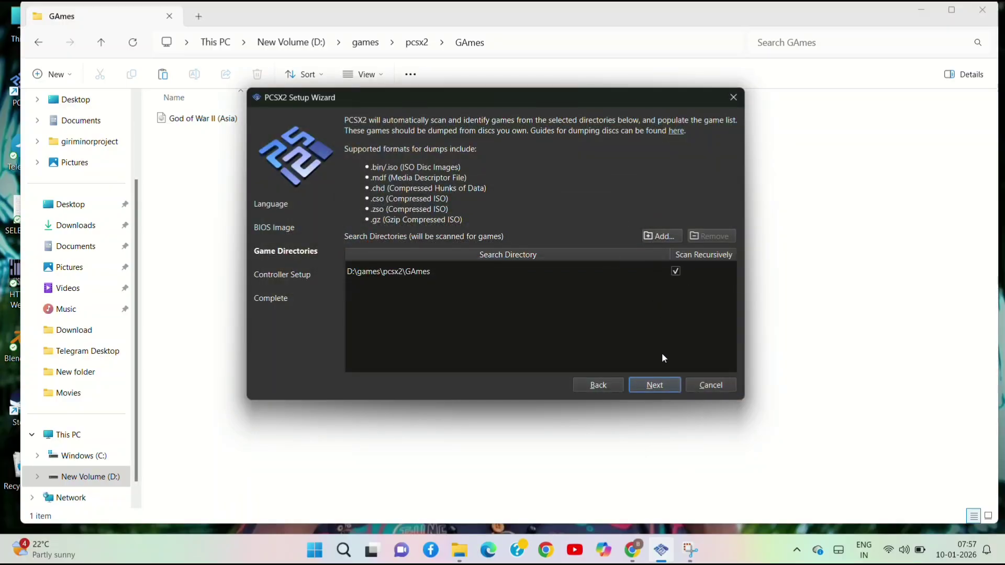
- Keep DualShock 2 on Port 1 and leave Port 2 Not Connected
{"action": "left_click", "coordinate": [652, 385]}
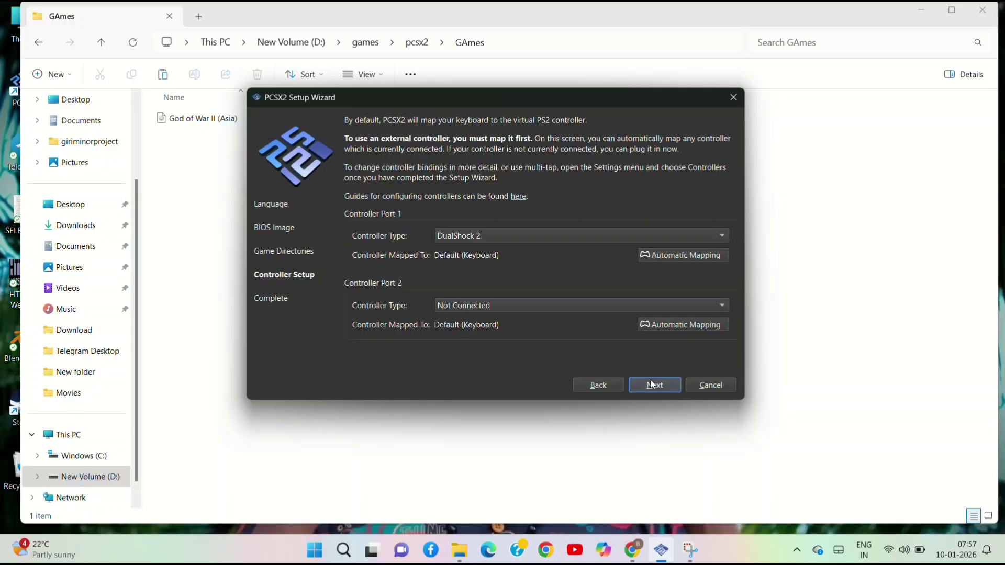
{"action": "left_click", "coordinate": [550, 235]}
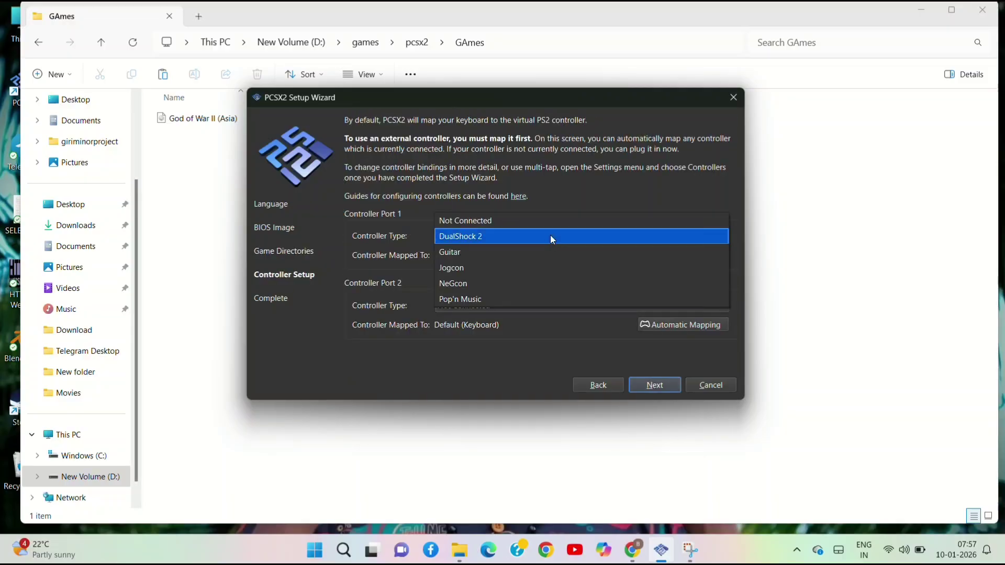
{"action": "left_click", "coordinate": [535, 236]}
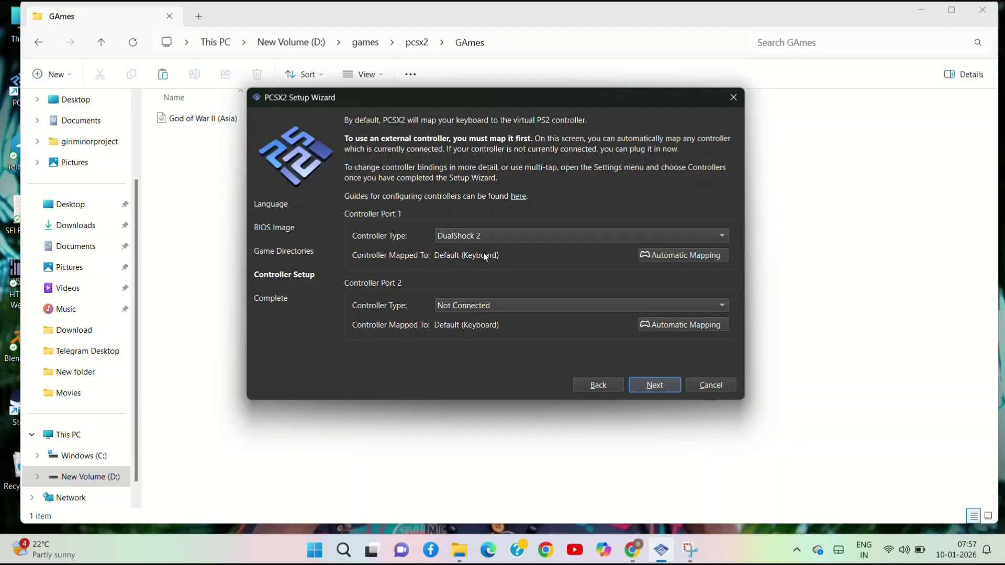
{"action": "left_click", "coordinate": [523, 304]}
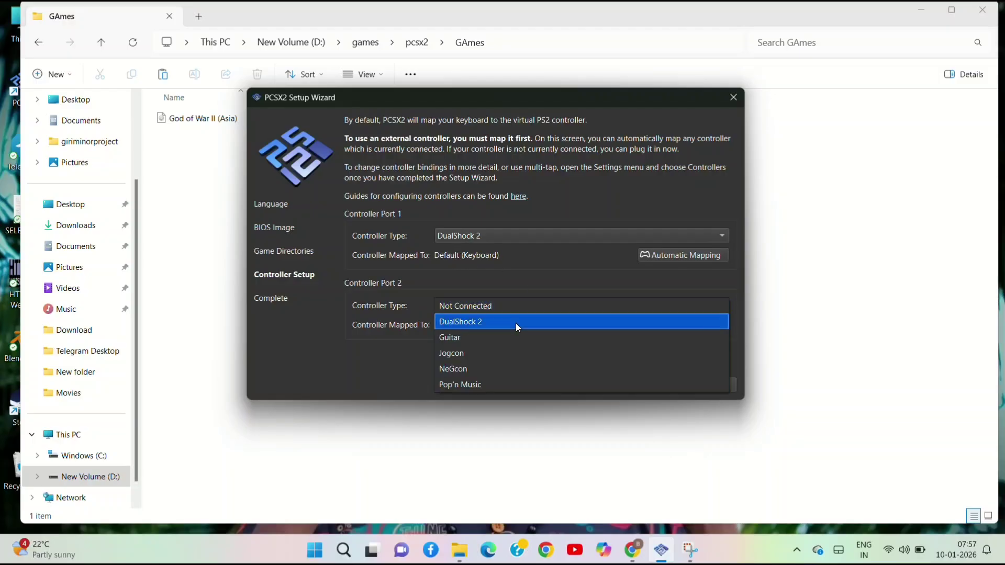
{"action": "left_click", "coordinate": [510, 309]}
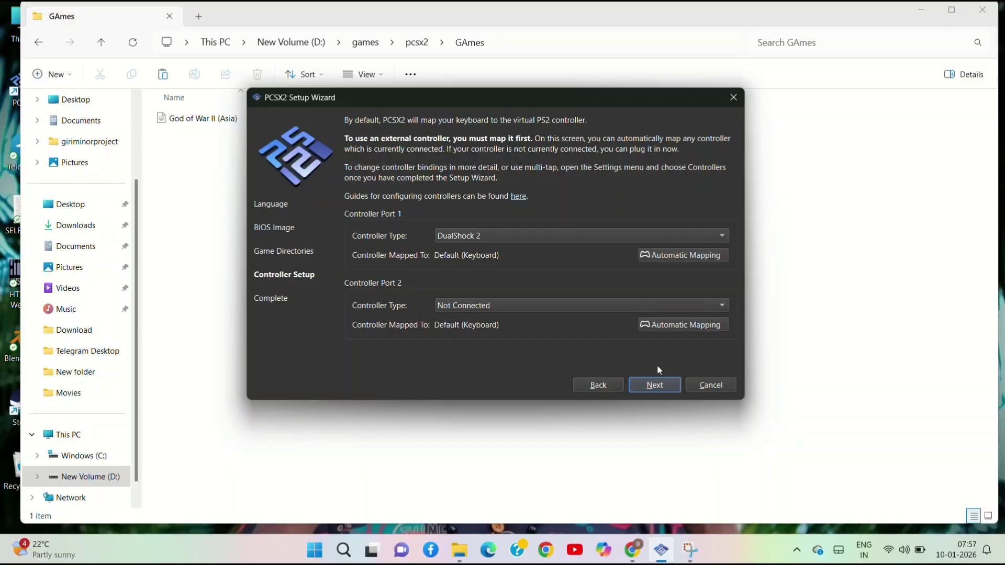
- Finish the setup wizard and maximize the PCSX2 window
{"action": "left_click", "coordinate": [655, 385]}
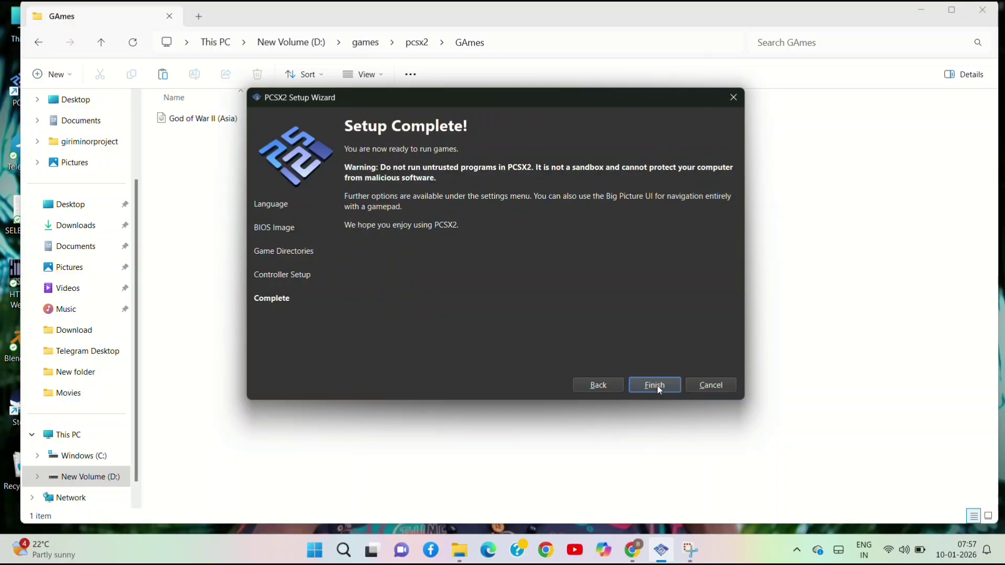
{"action": "left_click", "coordinate": [655, 385]}
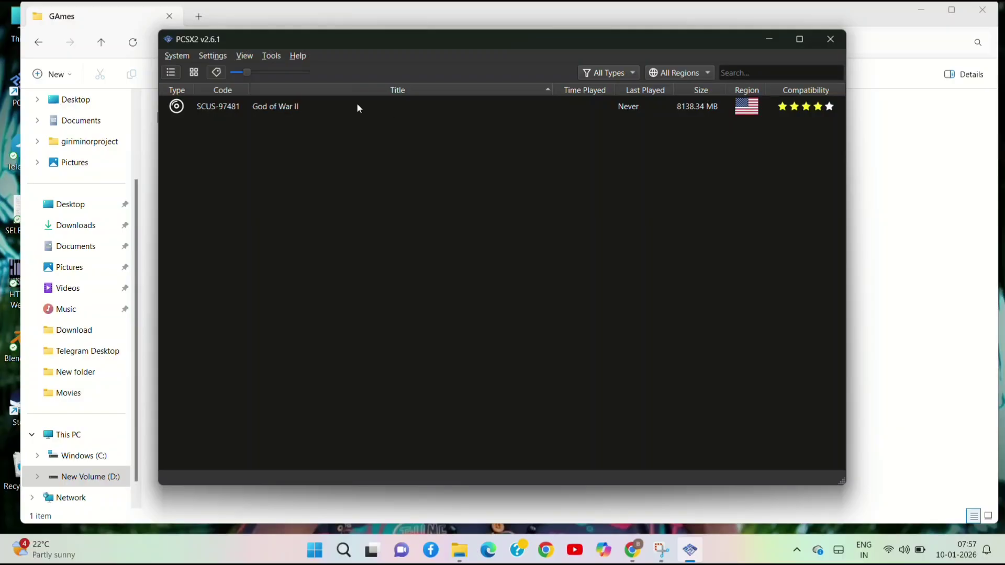
{"action": "left_click", "coordinate": [792, 36]}
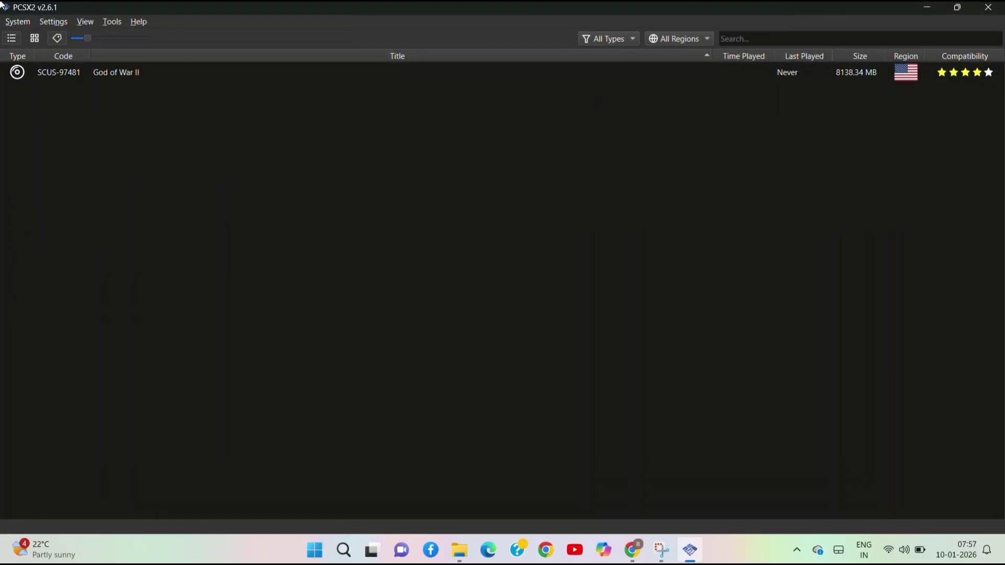
- Review Port 1's DualShock 2 keyboard bindings, including Triangle, then show Port 2's settings
{"action": "left_click", "coordinate": [48, 23]}
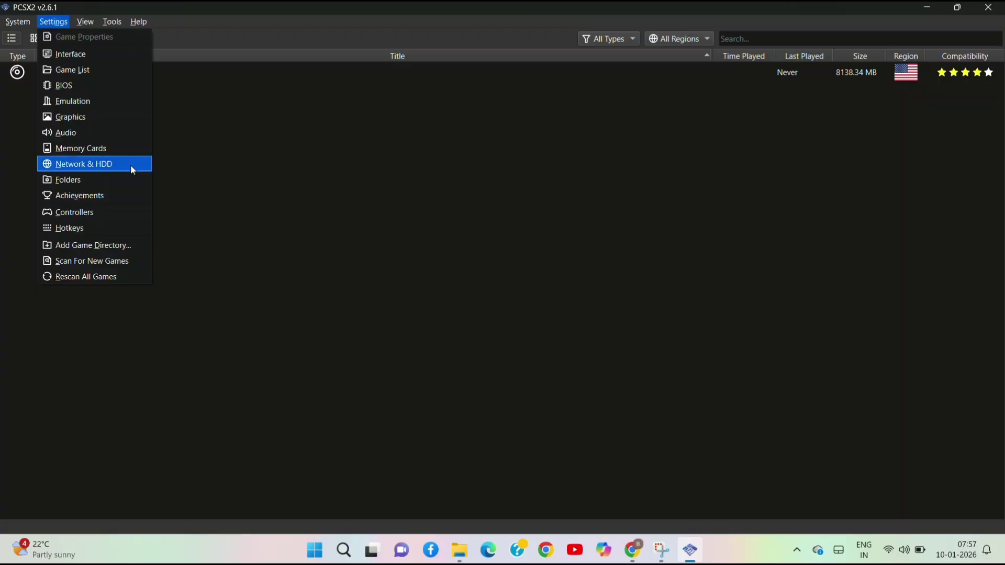
{"action": "left_click", "coordinate": [93, 212]}
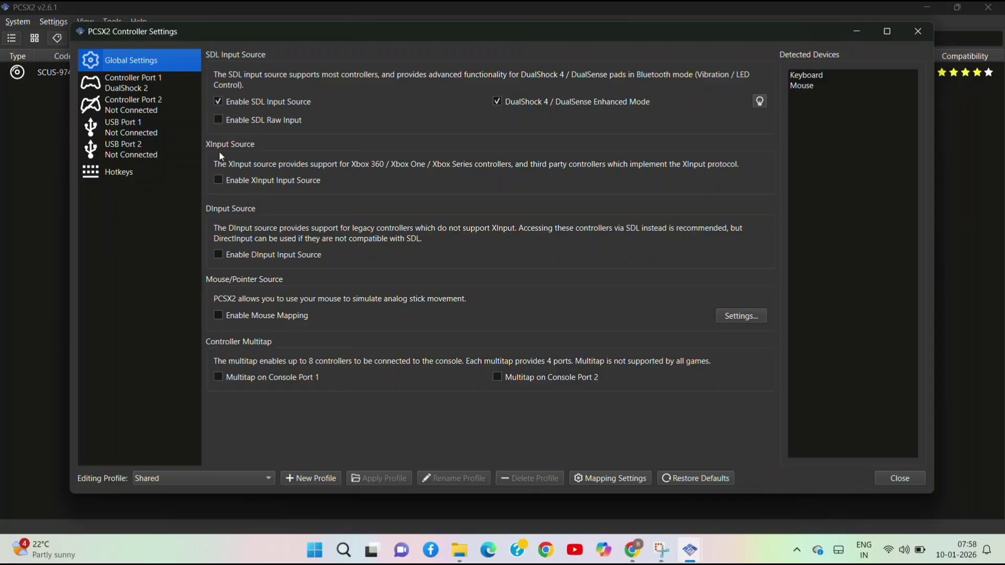
{"action": "left_click", "coordinate": [169, 88]}
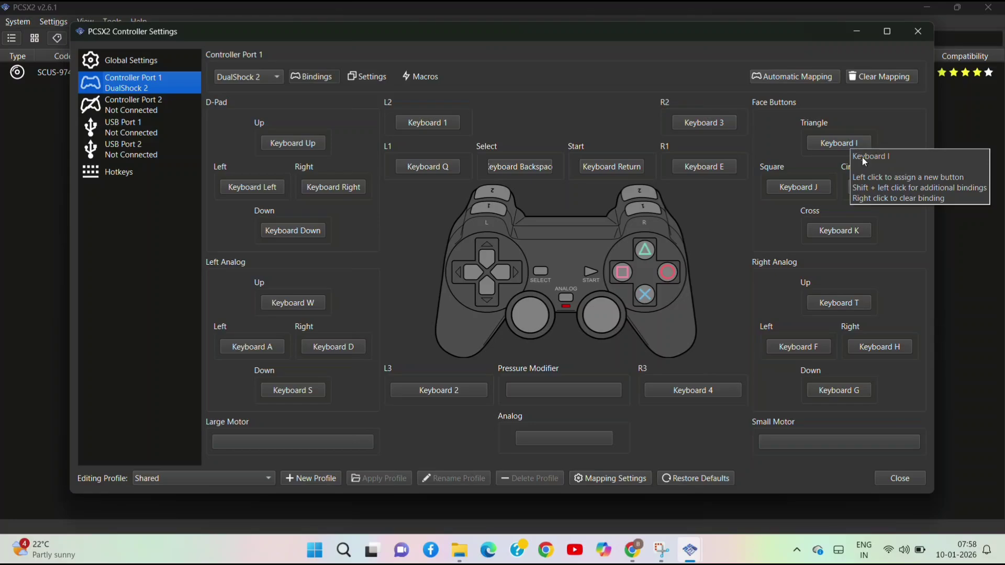
{"action": "left_click", "coordinate": [839, 143]}
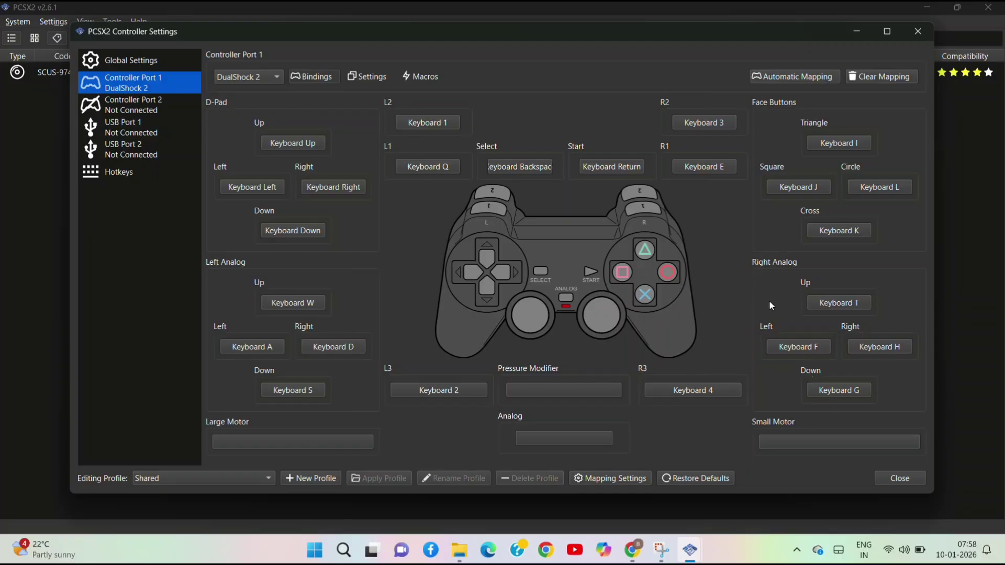
{"action": "left_click", "coordinate": [156, 106]}
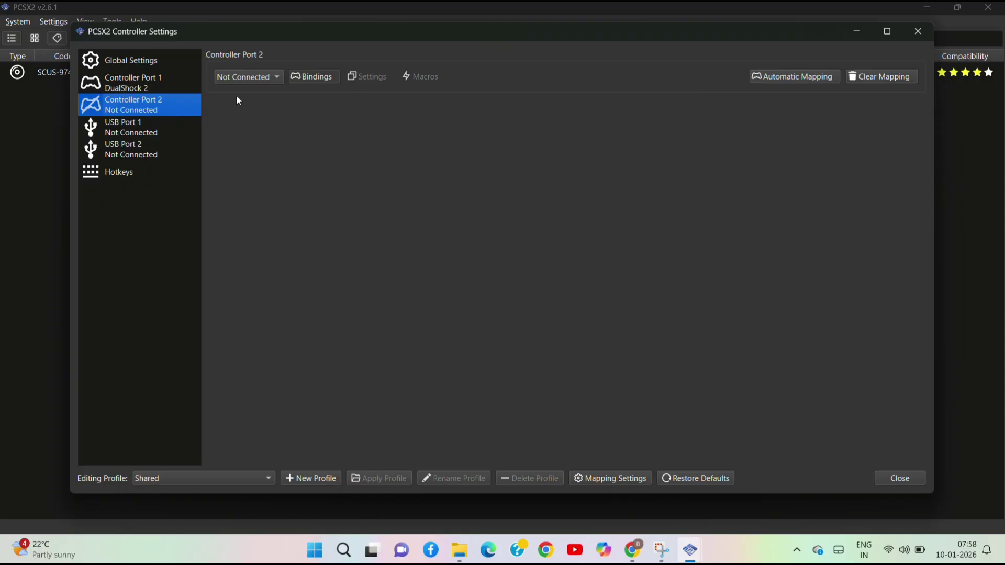
- Check the controller types for port 2 and leave it as Not Connected
{"action": "left_click", "coordinate": [244, 77]}
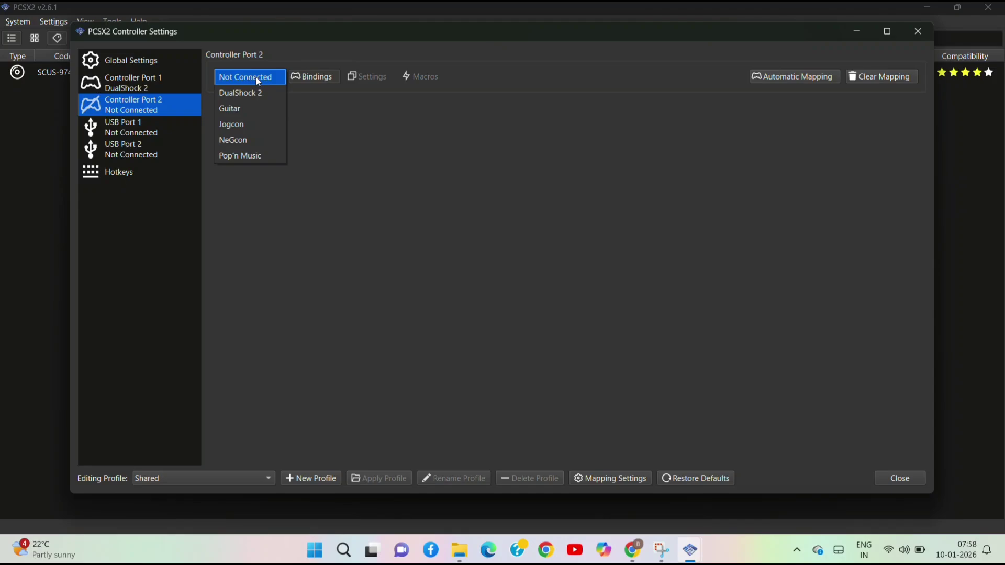
{"action": "left_click", "coordinate": [257, 78]}
{"action": "left_click", "coordinate": [257, 79]}
{"action": "left_click", "coordinate": [366, 179]}
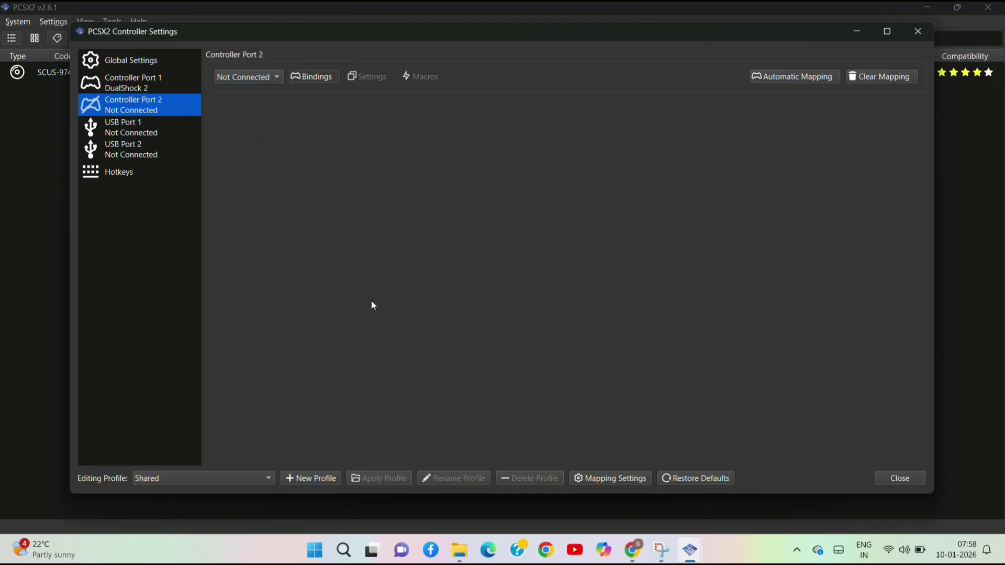
- Leave USB Port 1 as Not Connected and close Controller Settings
{"action": "left_click", "coordinate": [163, 129]}
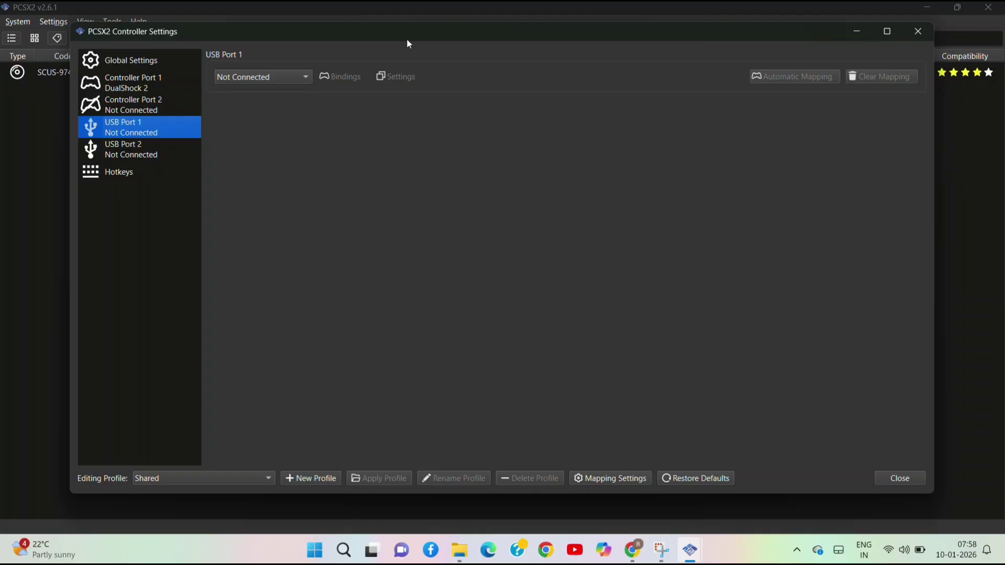
{"action": "left_click", "coordinate": [291, 77]}
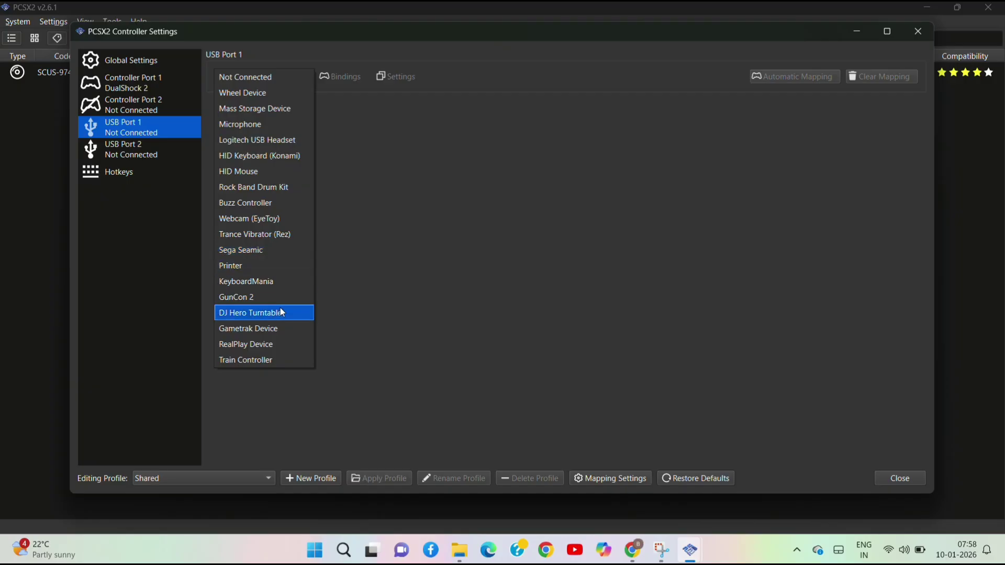
{"action": "left_click", "coordinate": [473, 225]}
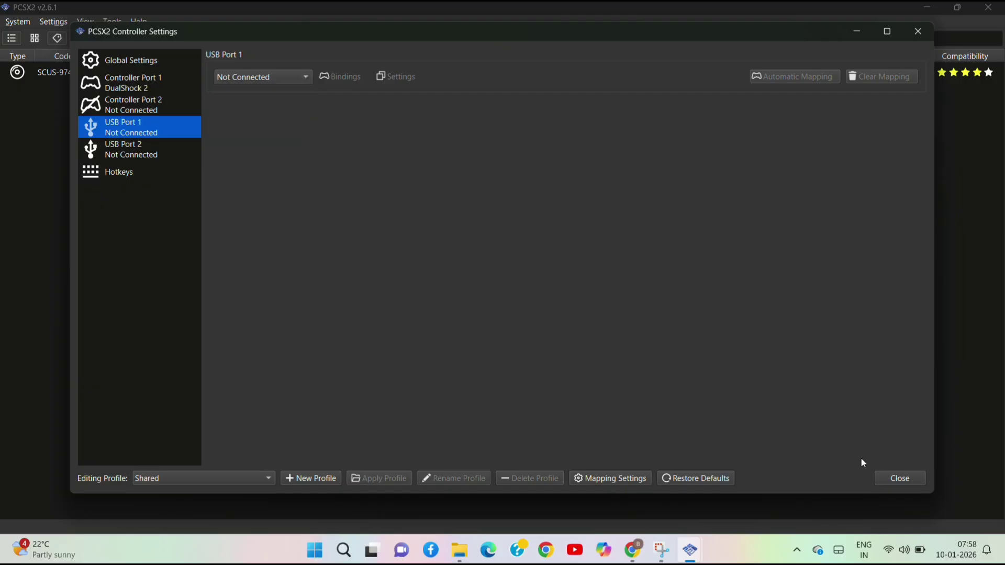
{"action": "left_click", "coordinate": [899, 482]}
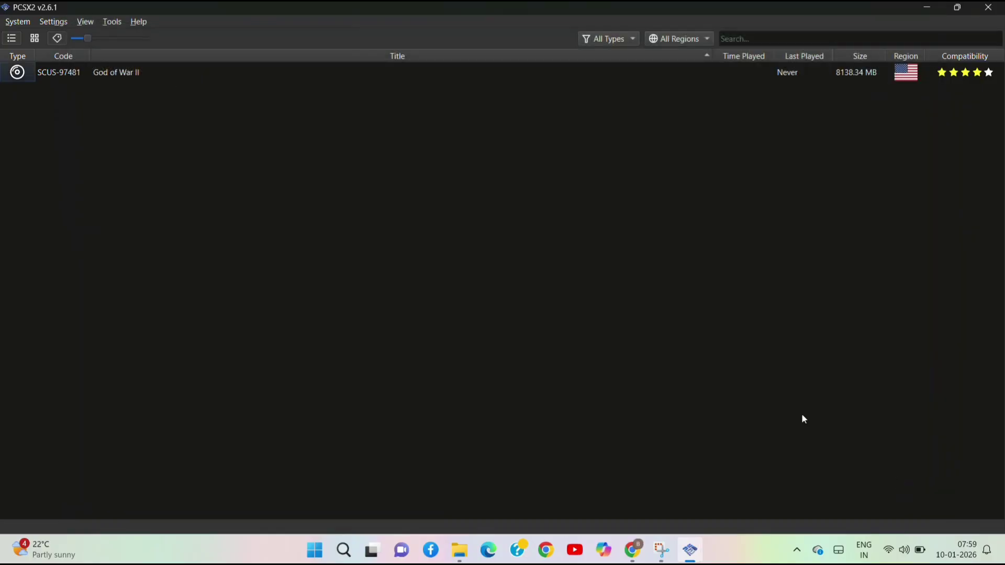
- In the Graphics settings, set the renderer to Vulkan
{"action": "left_click", "coordinate": [53, 22]}
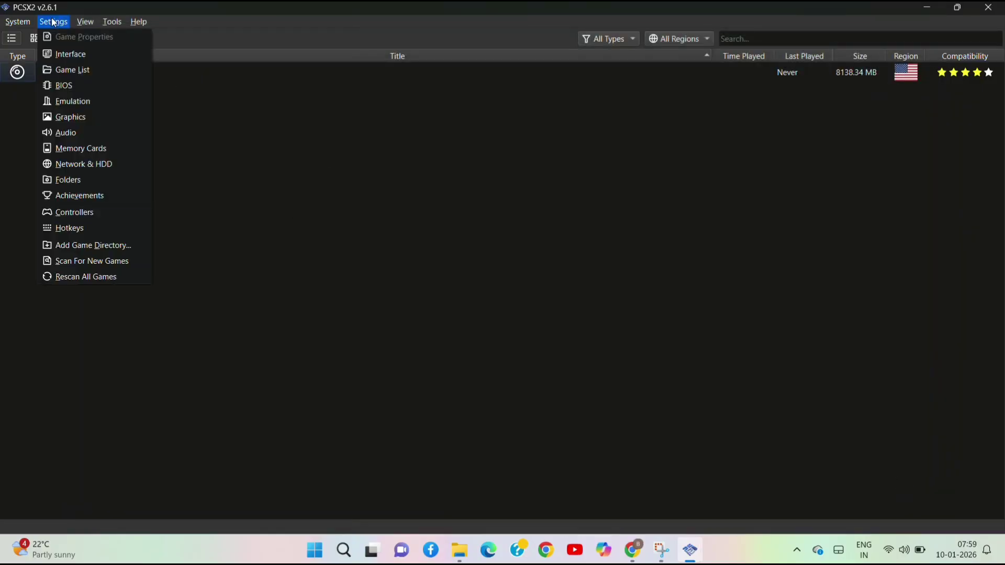
{"action": "left_click", "coordinate": [90, 120]}
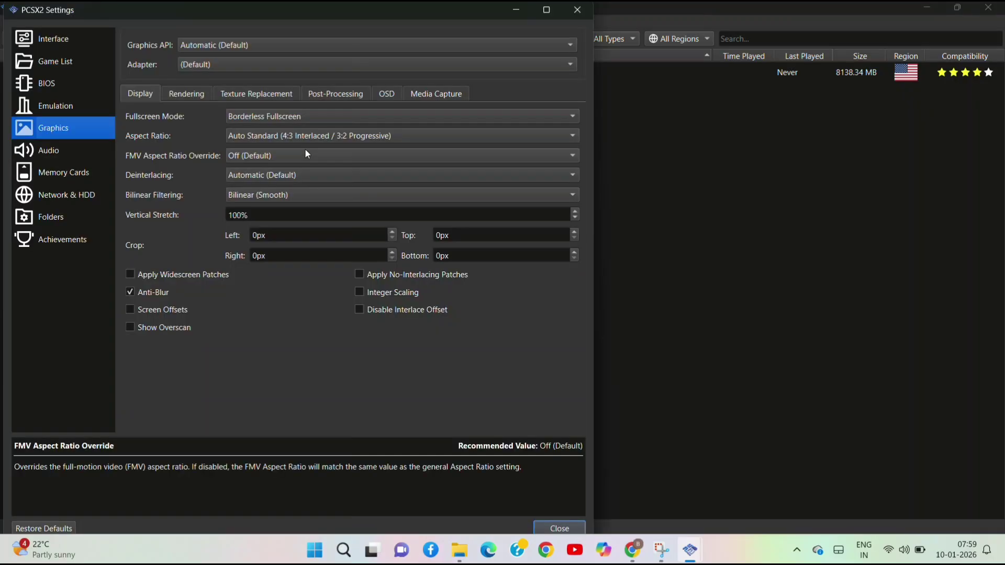
{"action": "left_click", "coordinate": [247, 48]}
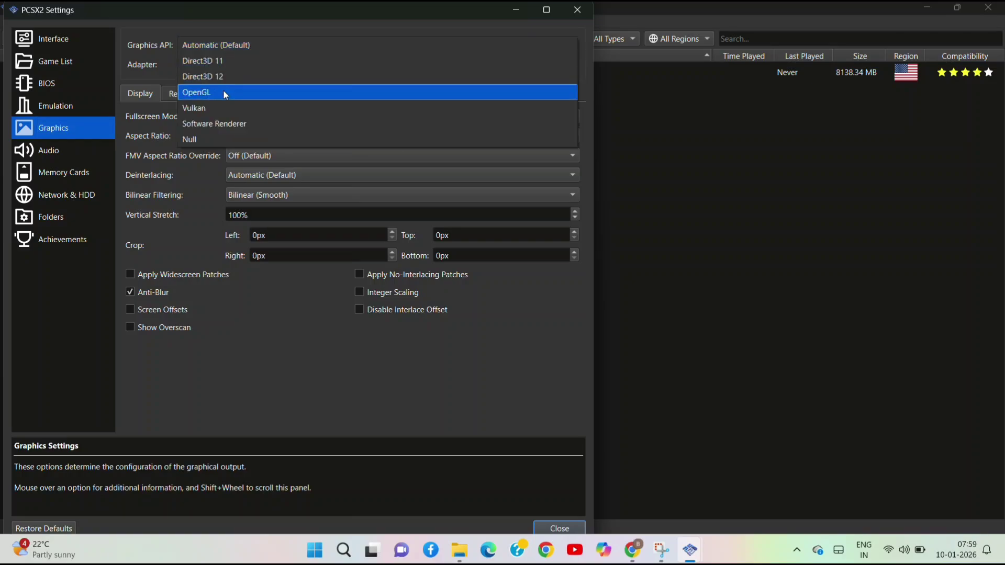
{"action": "left_click", "coordinate": [215, 110]}
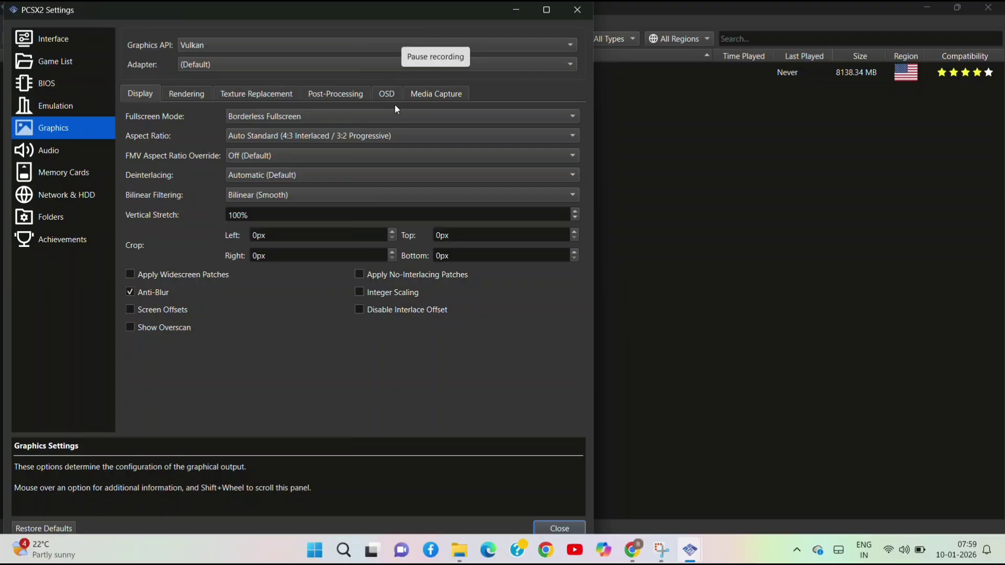
- Keep Borderless Fullscreen, set the aspect ratio to Widescreen (16:9), and enable widescreen patches
{"action": "left_click", "coordinate": [435, 124]}
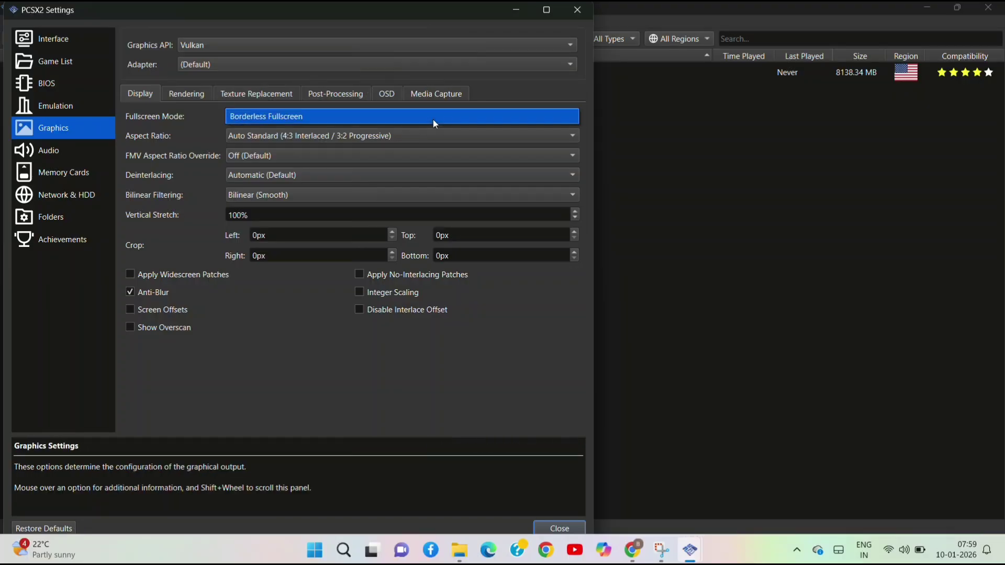
{"action": "left_click", "coordinate": [434, 123]}
{"action": "left_click", "coordinate": [573, 135]}
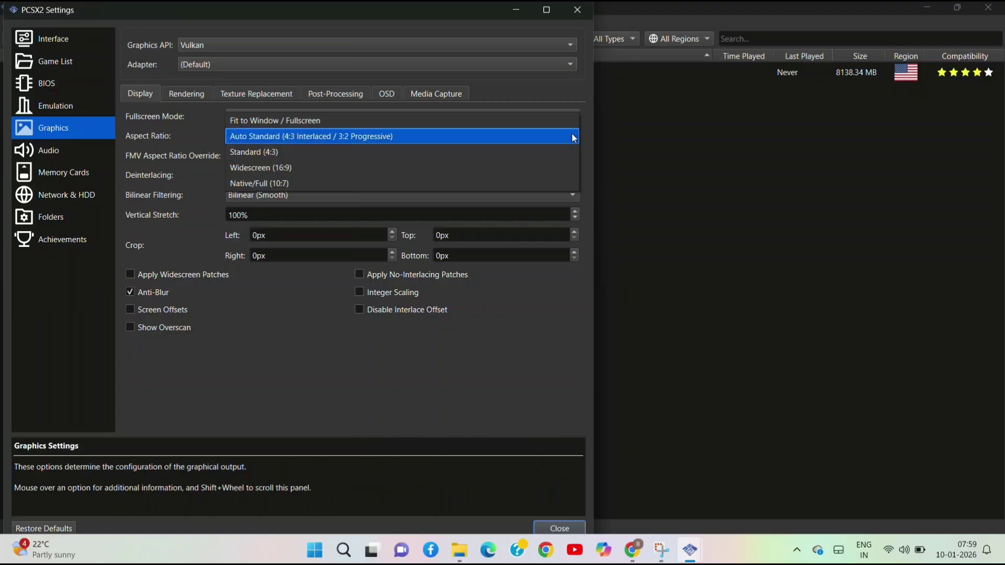
{"action": "left_click", "coordinate": [316, 169]}
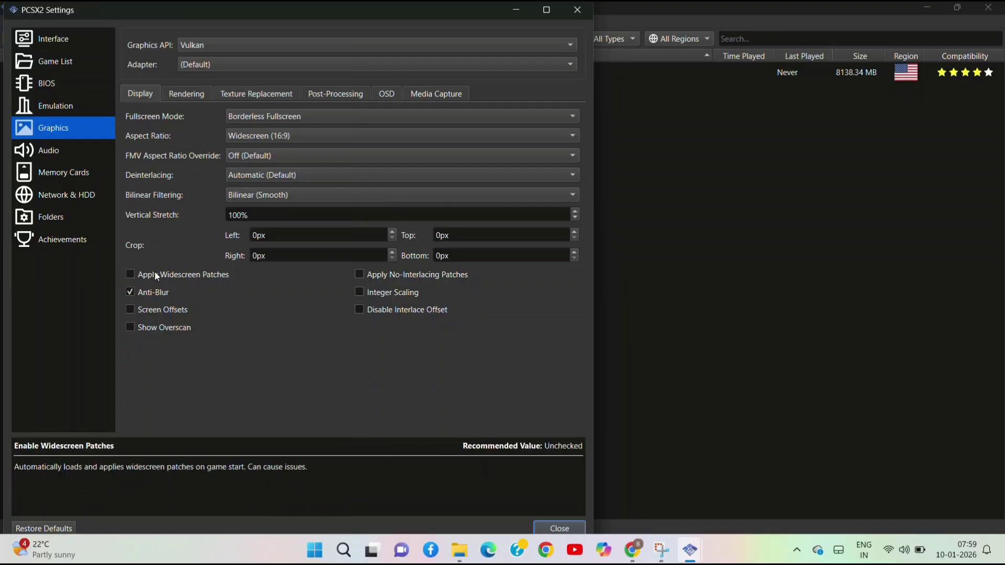
{"action": "left_click", "coordinate": [132, 272]}
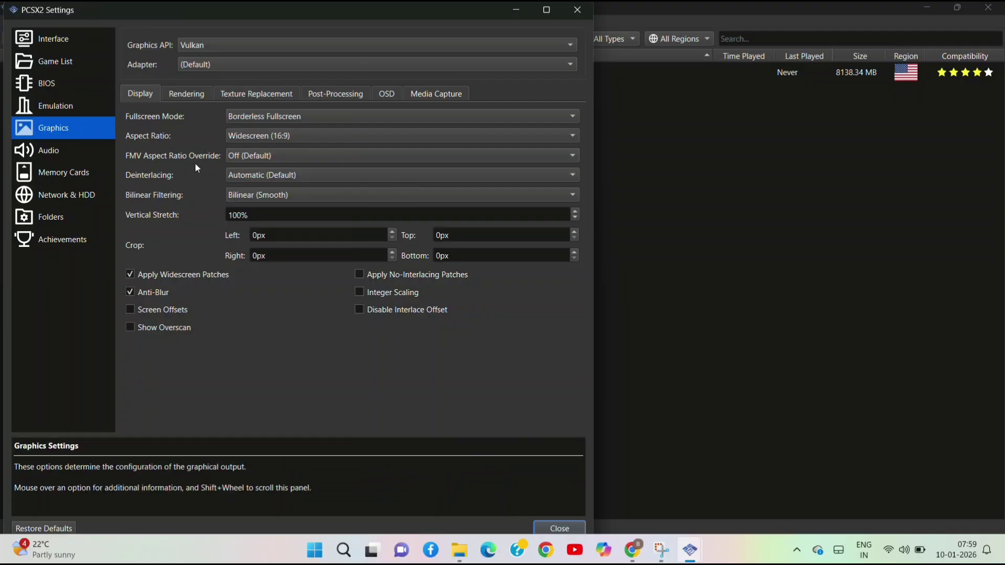
{"action": "left_click", "coordinate": [188, 94]}
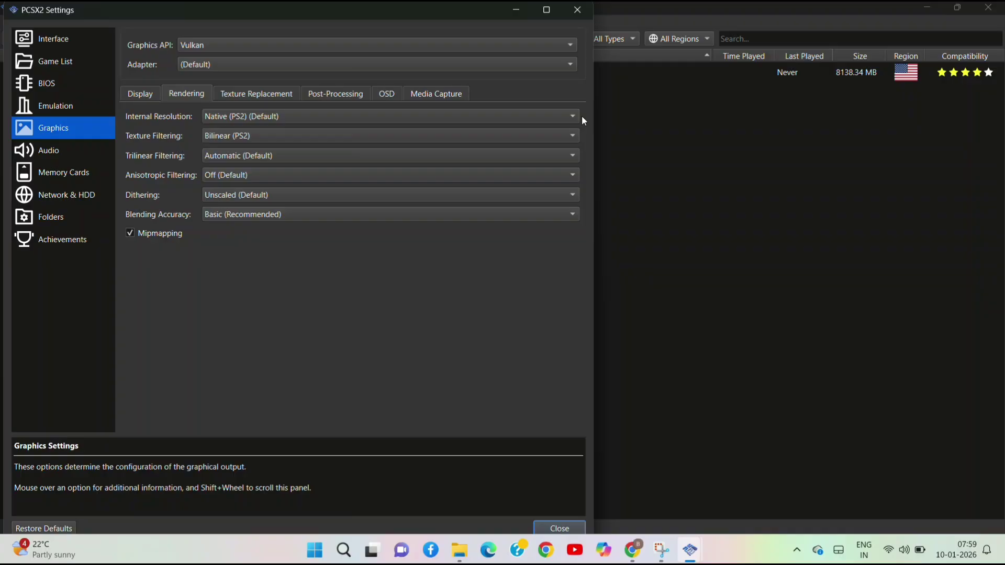
- Set internal resolution to 2x Native (~720px/HD) and anisotropic filtering to 2x
{"action": "left_click", "coordinate": [565, 116]}
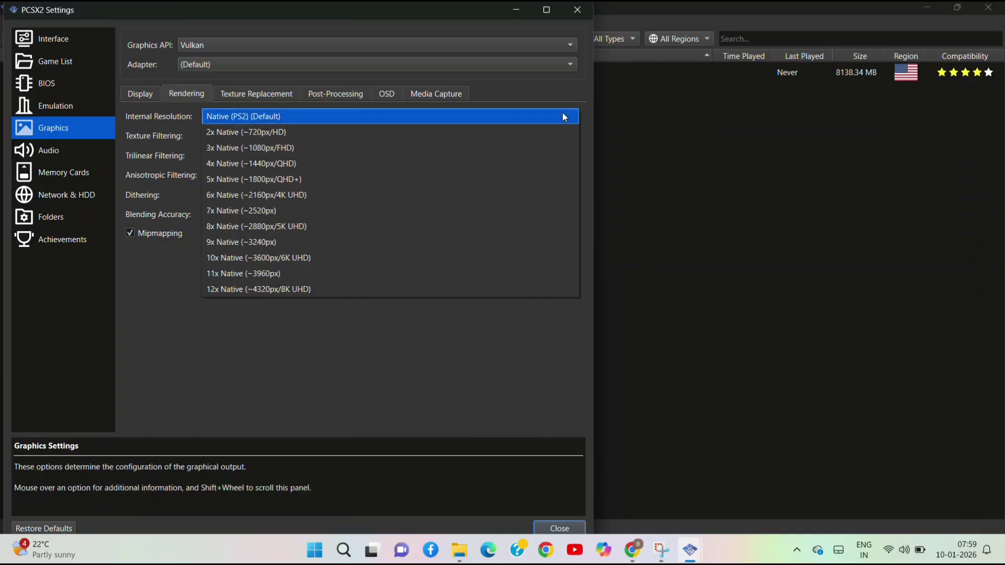
{"action": "left_click", "coordinate": [310, 135]}
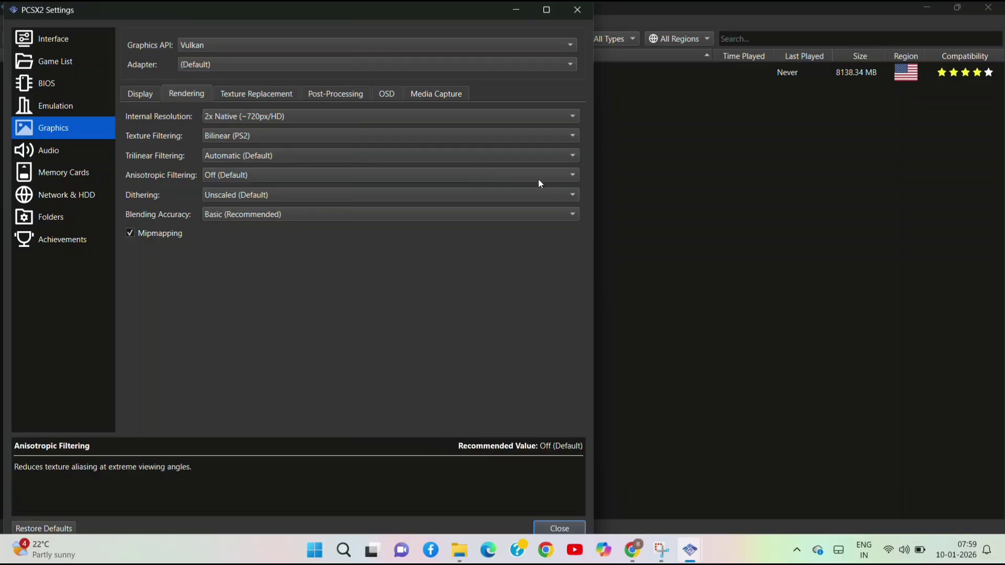
{"action": "left_click", "coordinate": [572, 175]}
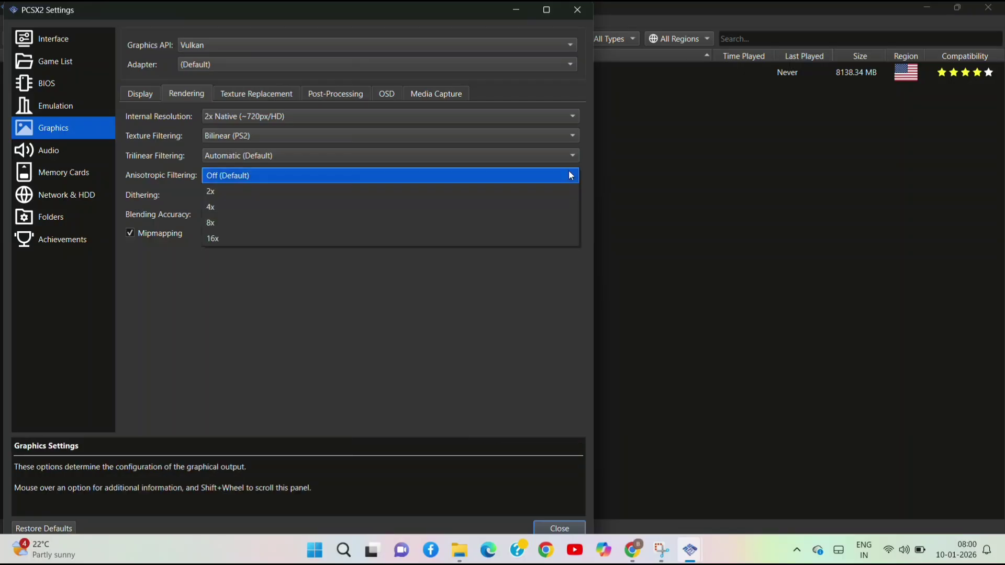
{"action": "left_click", "coordinate": [367, 197]}
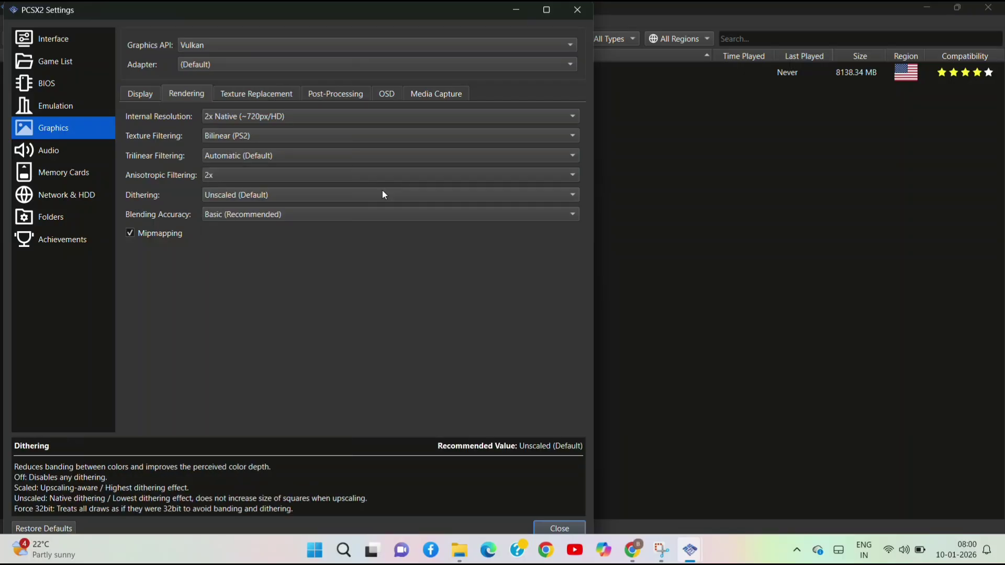
- Leave trilinear filtering at Automatic and close the Settings window
{"action": "left_click", "coordinate": [478, 155]}
{"action": "left_click", "coordinate": [478, 156]}
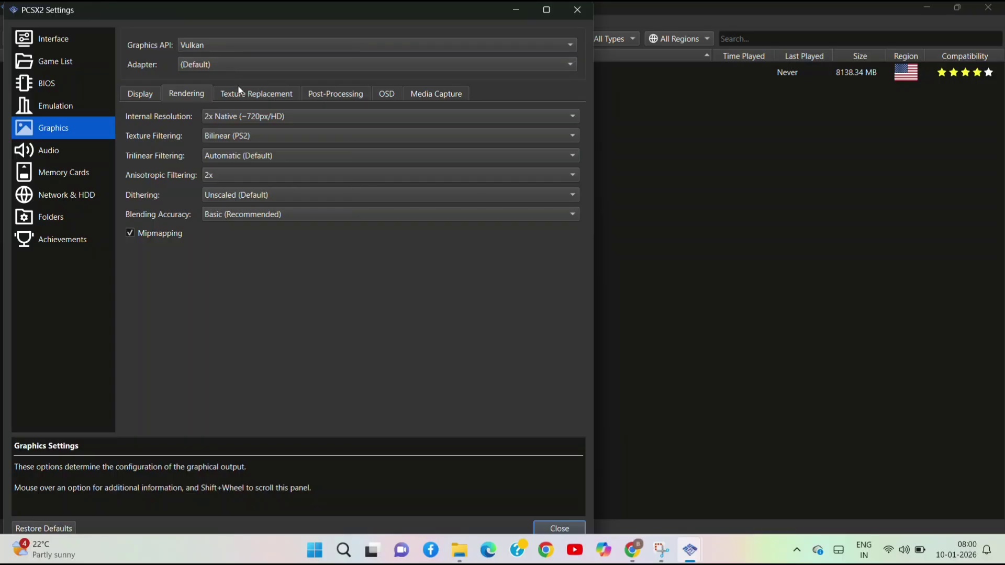
{"action": "left_click", "coordinate": [256, 96]}
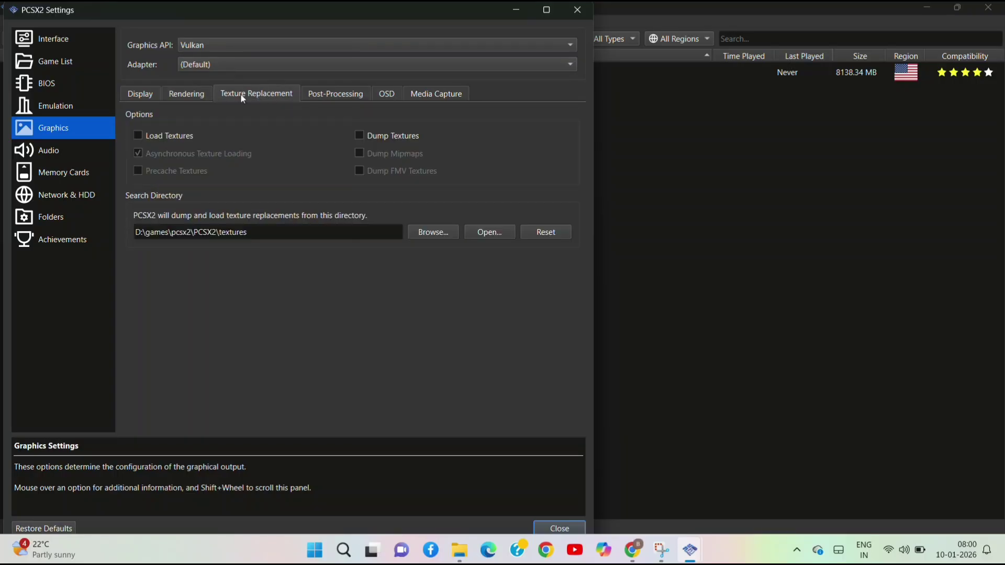
{"action": "left_click", "coordinate": [177, 94]}
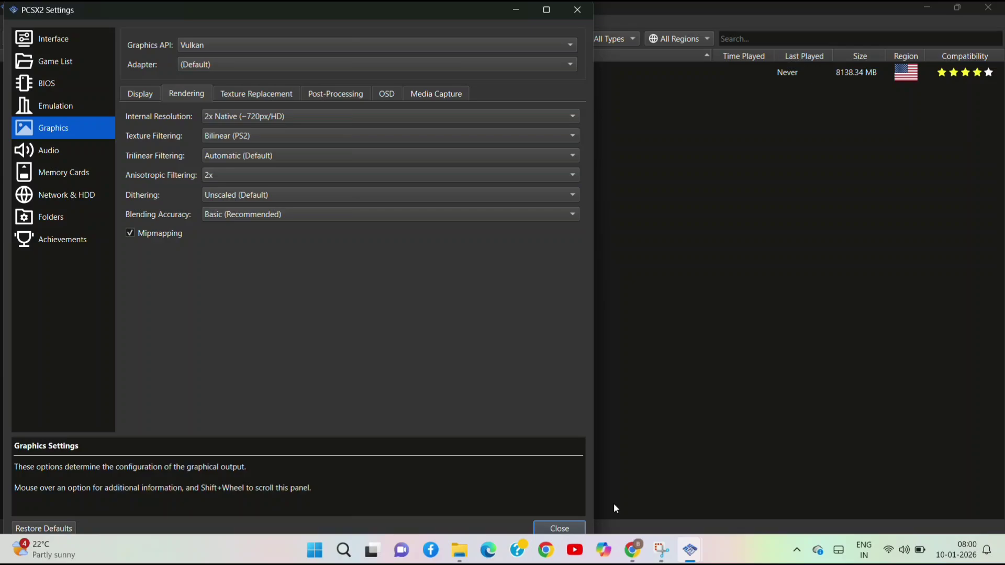
{"action": "left_click", "coordinate": [569, 528]}
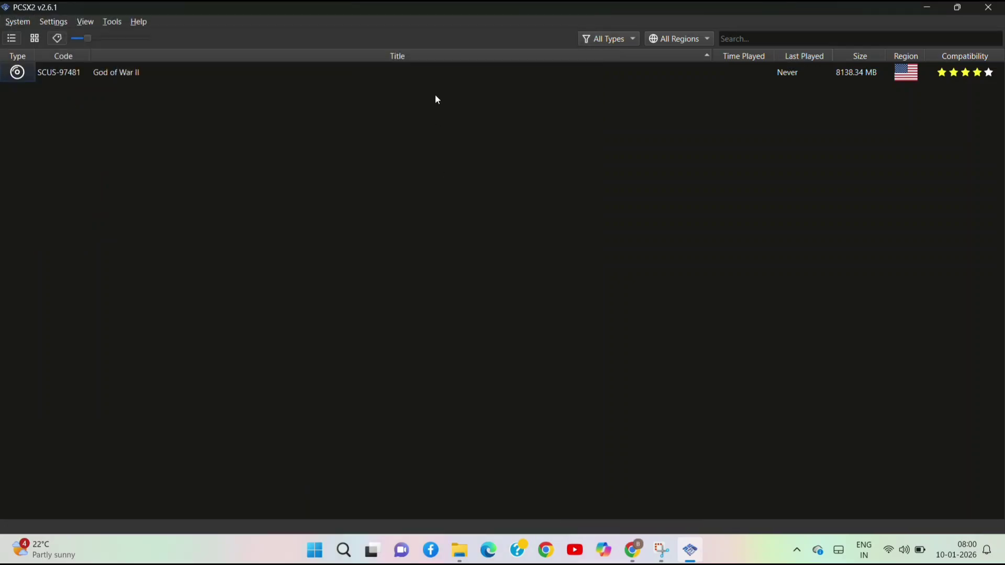
- Boot God of War II from the game list, choose New Game, and pick Spartan (Normal)
{"action": "left_click", "coordinate": [305, 79]}
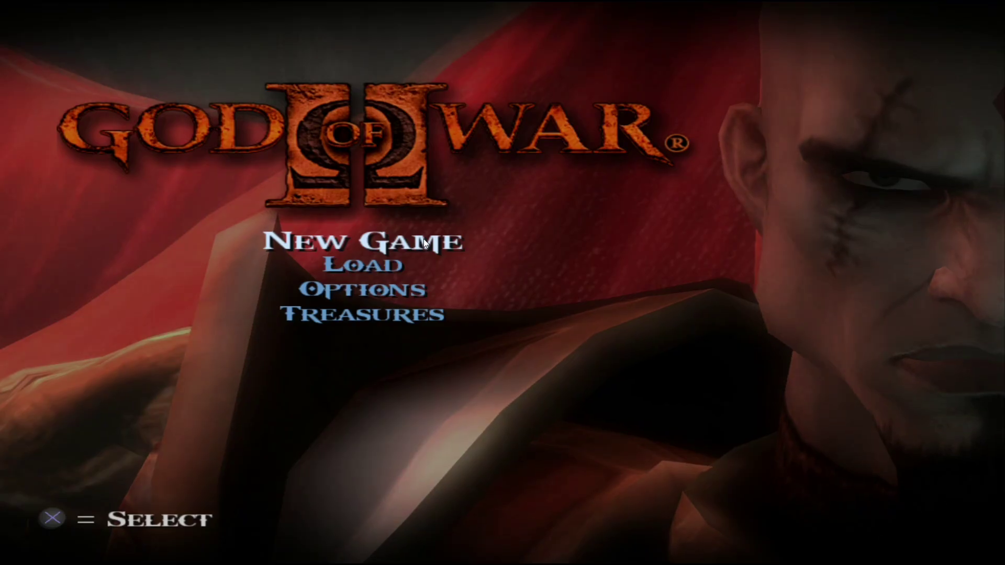
{"action": "key", "text": "Return"}
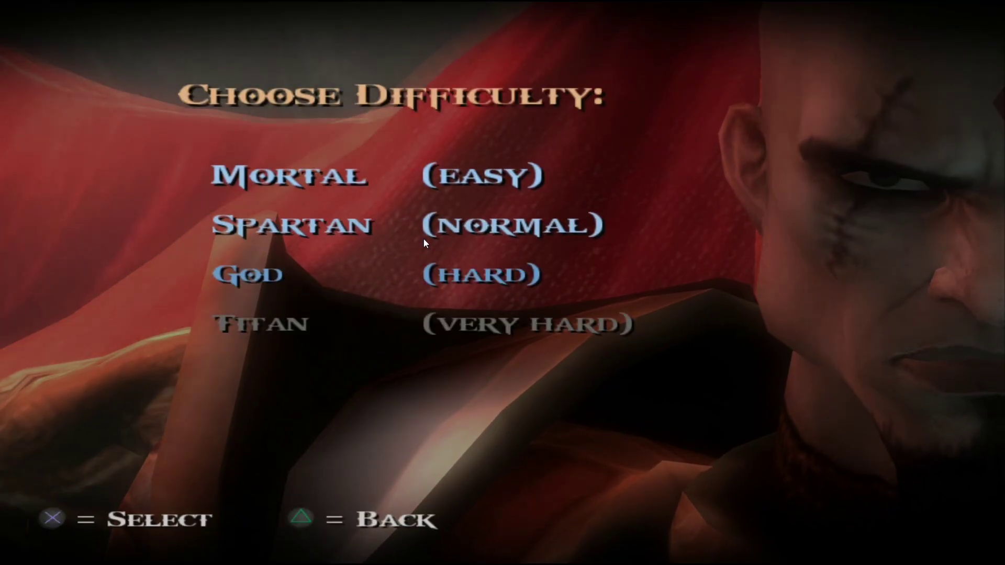
{"action": "key", "text": "Down"}
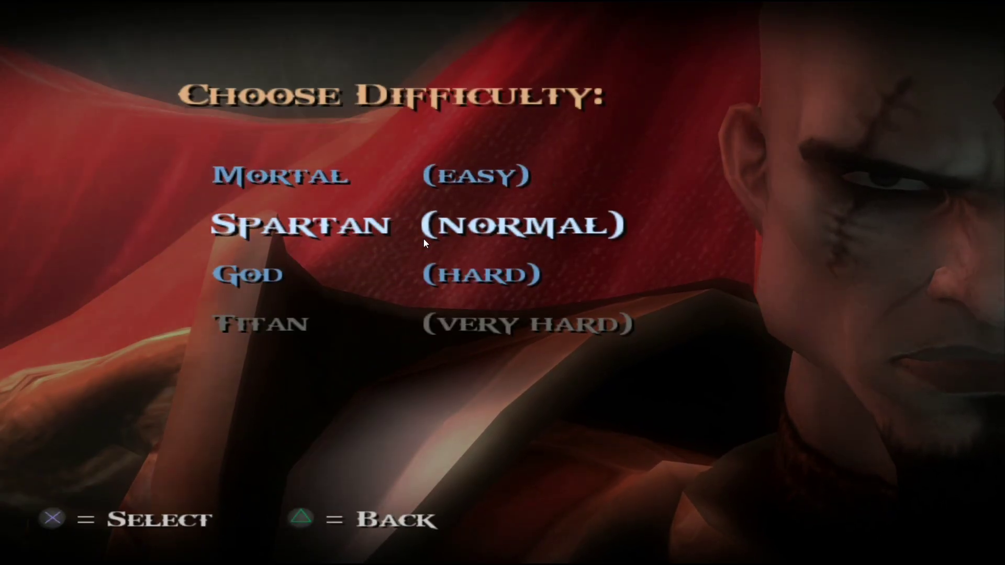
{"action": "key", "text": "Return"}
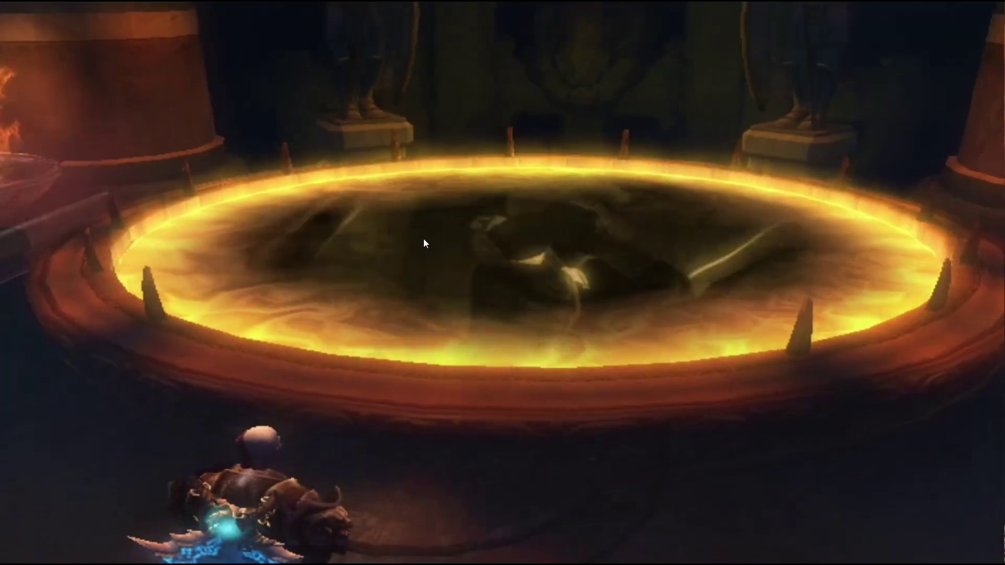
- Pause God of War II during the opening gameplay
{"action": "key", "text": "space"}
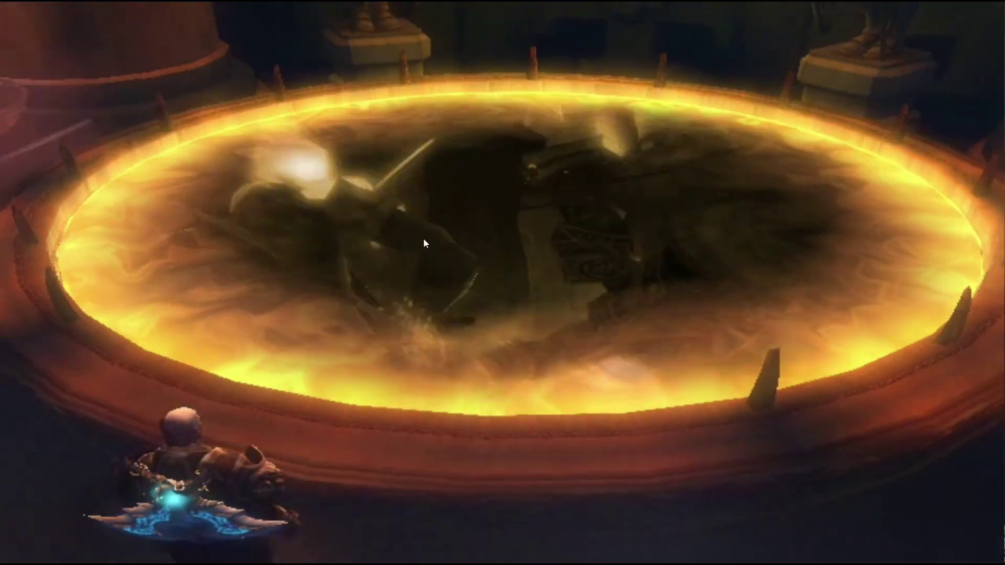